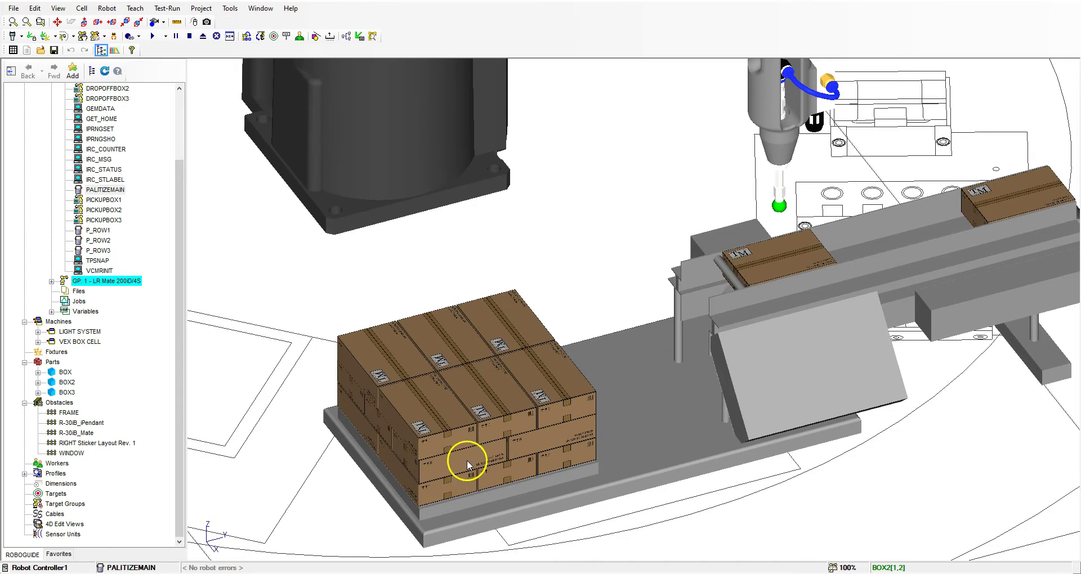
- Zoom in on the cardboard-textured pallet boxes, select the table, then bring up BOX TOP.psd in Photoshop
scroll(559, 380, "up", 2)
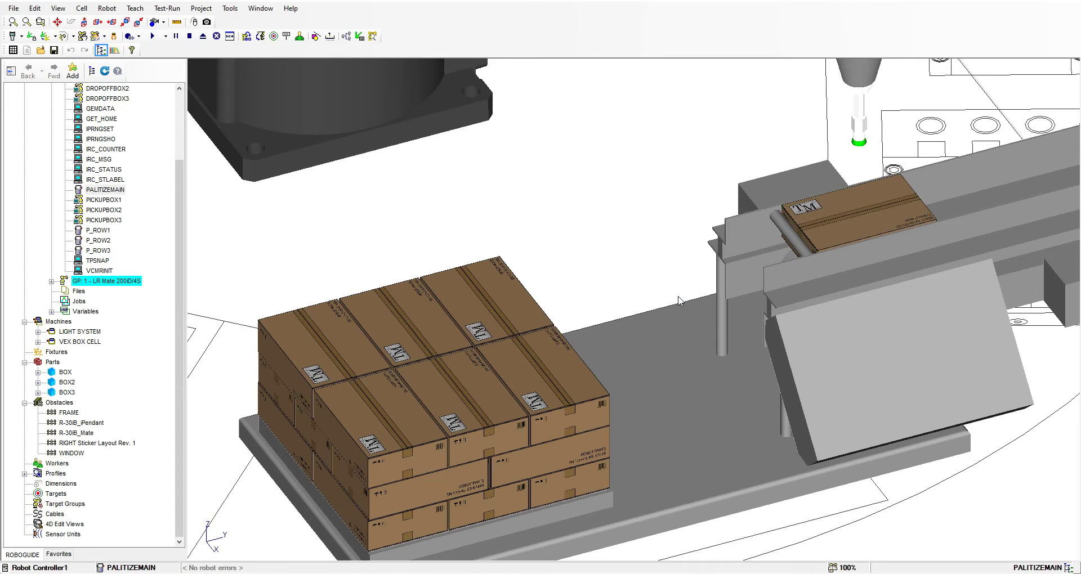
left_click(686, 285)
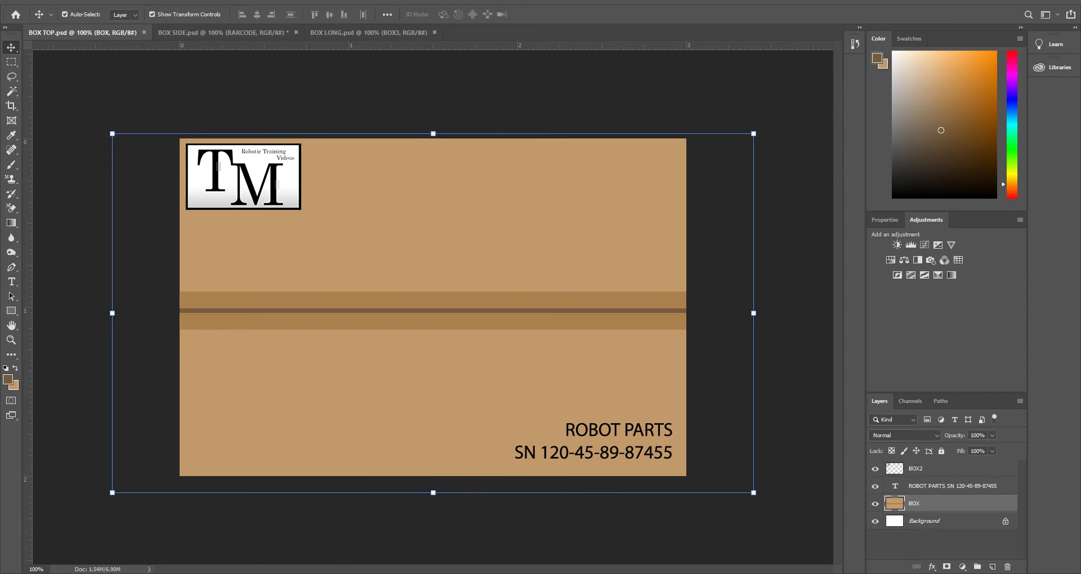
left_click(464, 275)
- Compare the BOX TOP, BOX SIDE and BOX LONG face images, finishing on BOX LONG.psd
left_click(169, 33)
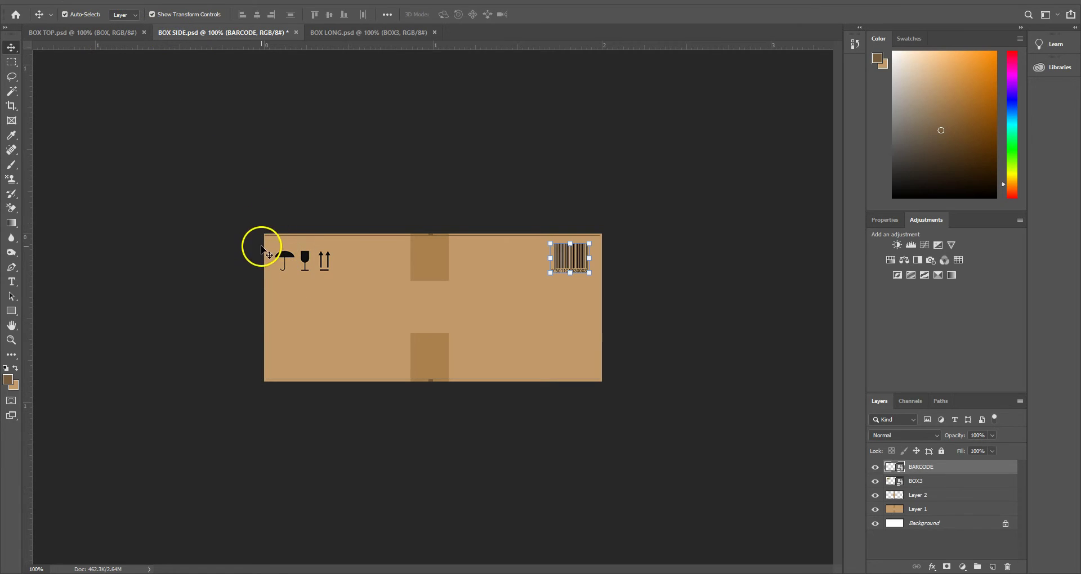
left_click(329, 32)
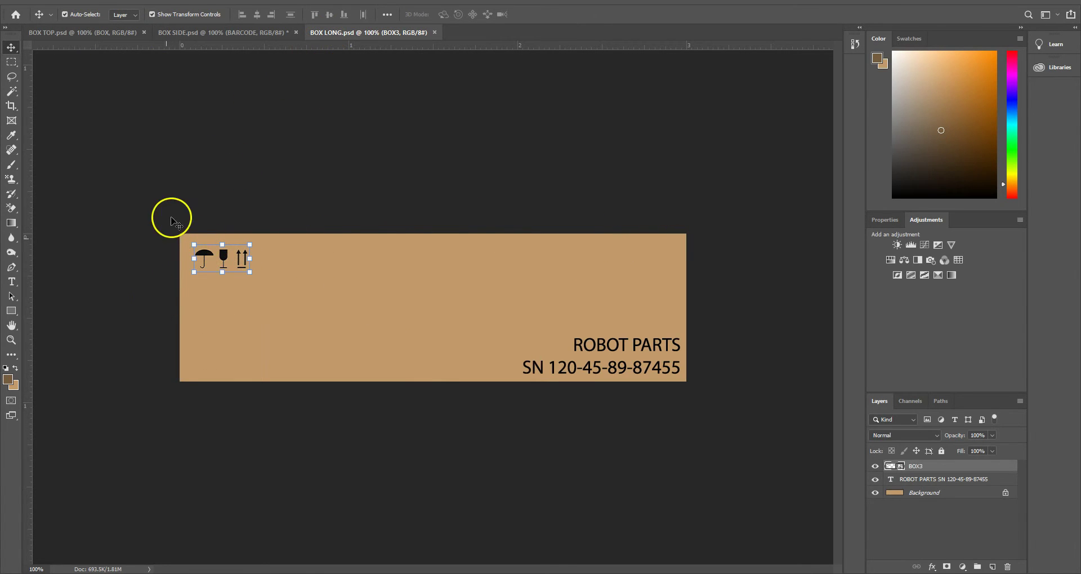
left_click(237, 33)
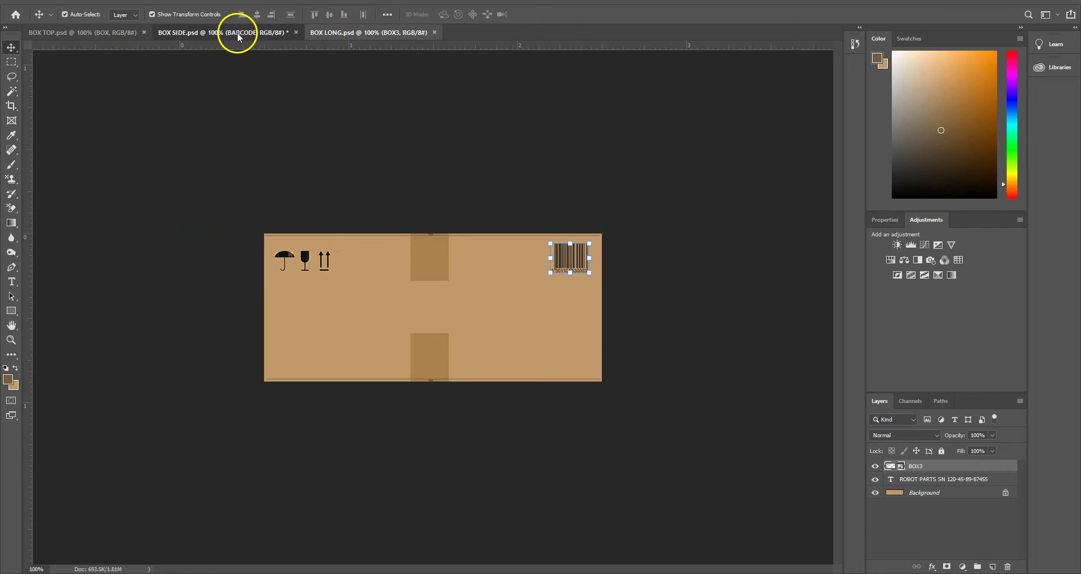
left_click(83, 32)
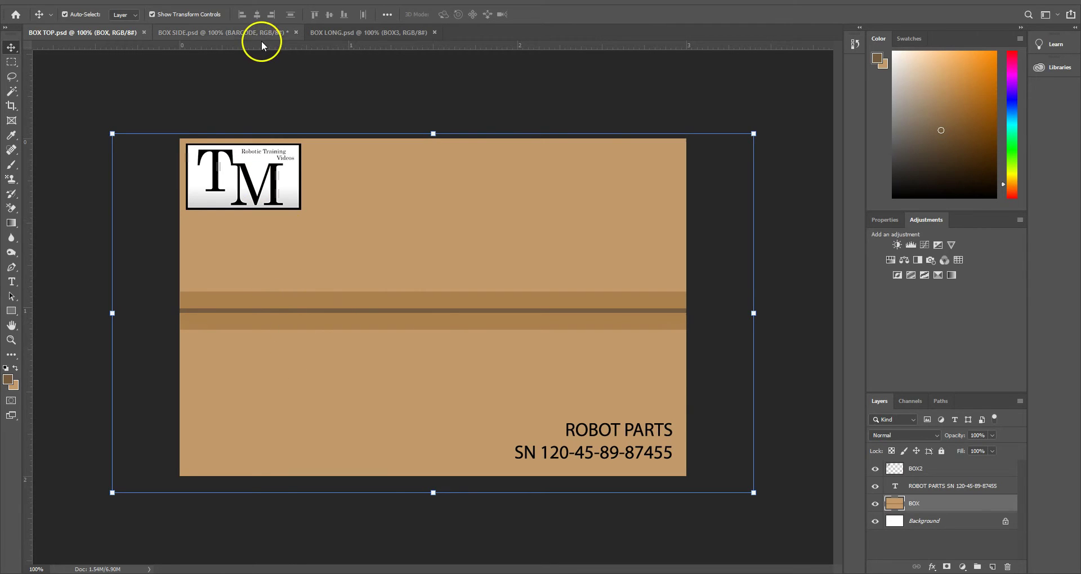
left_click(223, 34)
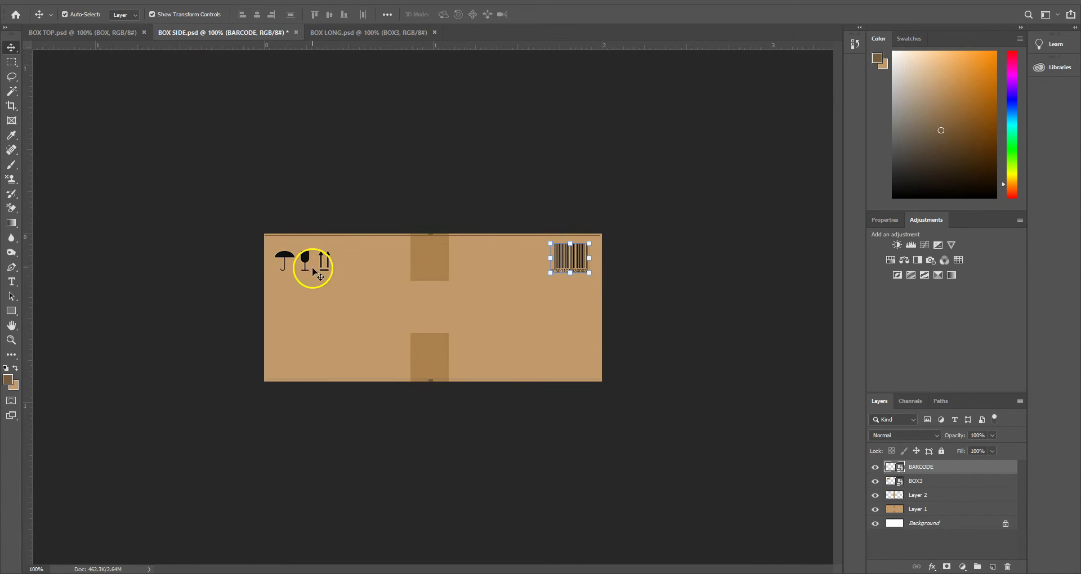
left_click(338, 33)
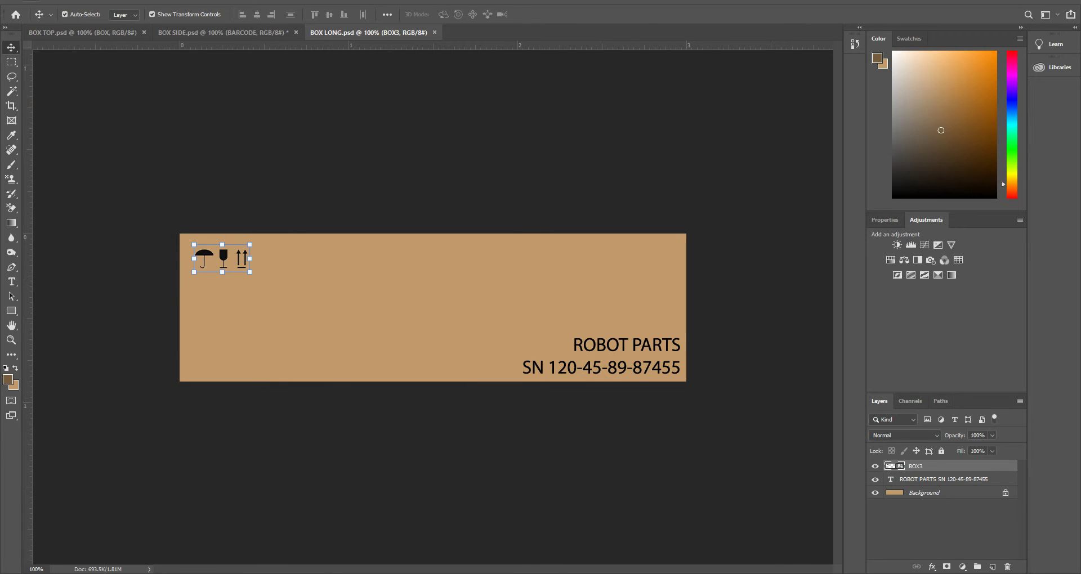
- Save BOX LONG as a BMP file in a newly created IMAGES folder
left_click(31, 0)
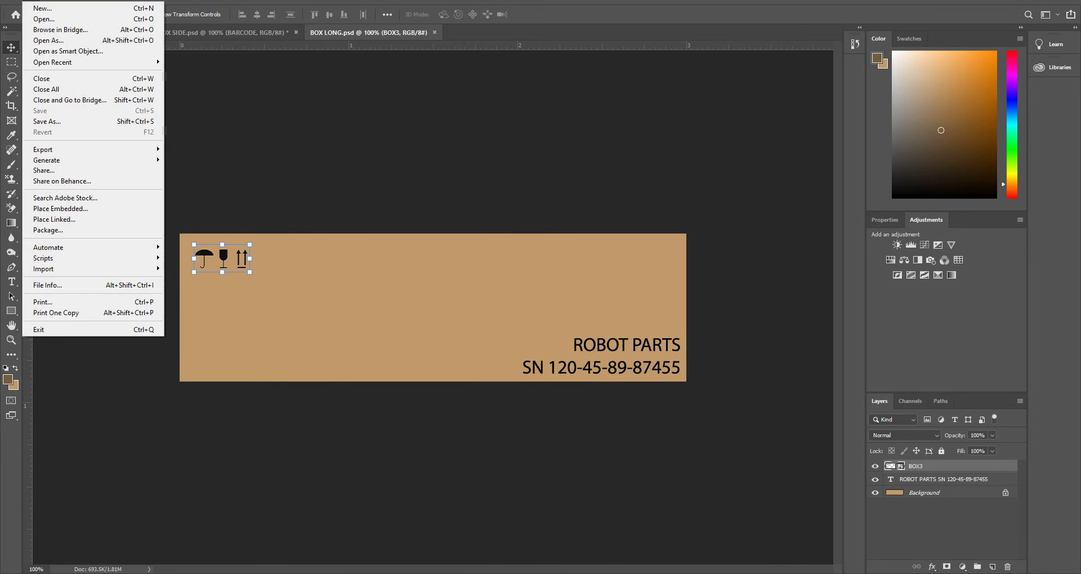
left_click(48, 121)
left_click(148, 118)
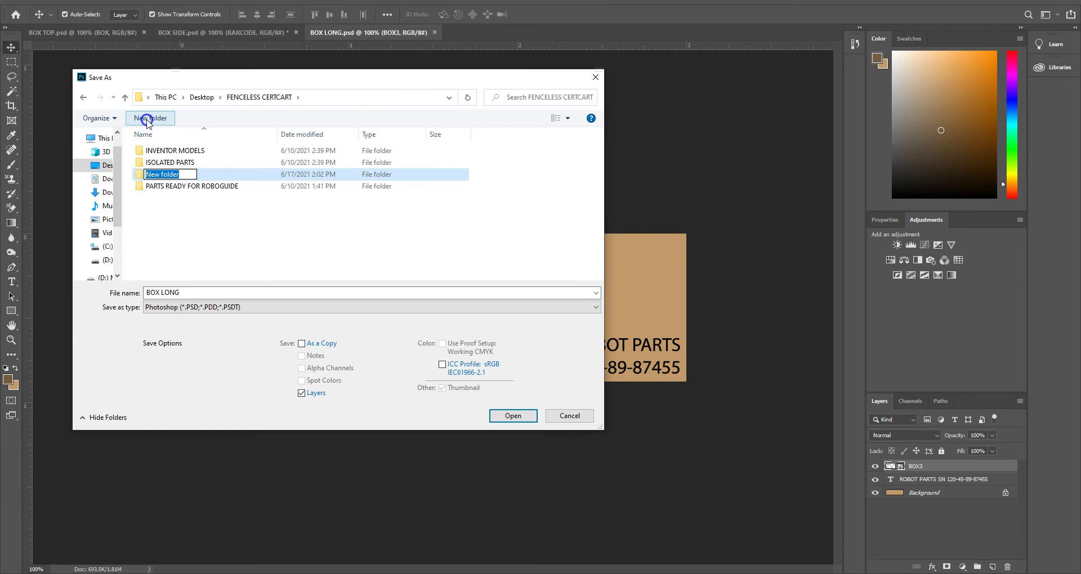
type("im")
type("IMAGES")
left_click(204, 227)
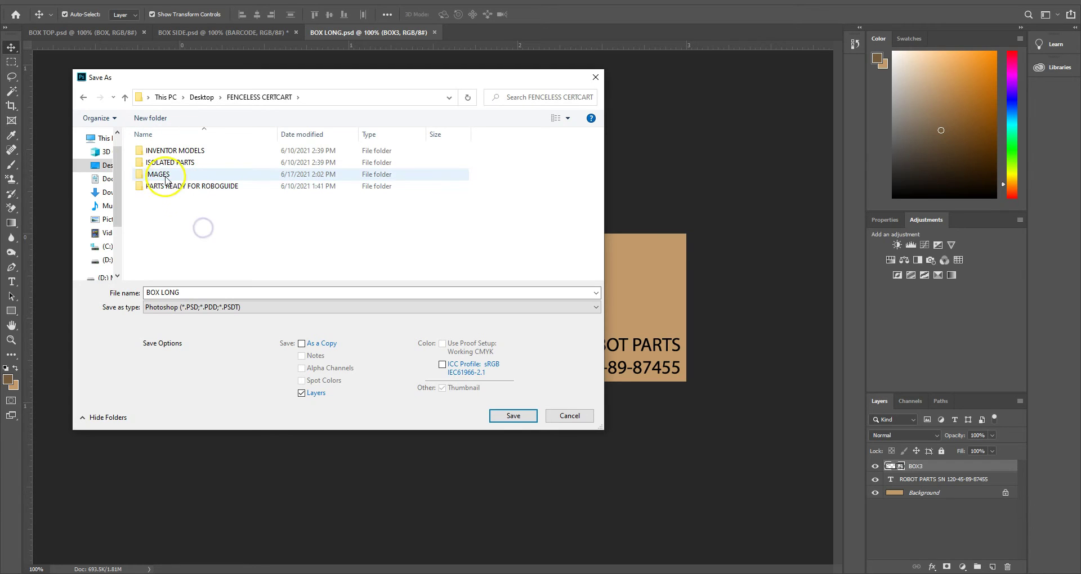
left_click(166, 177)
double_click(166, 177)
left_click(156, 307)
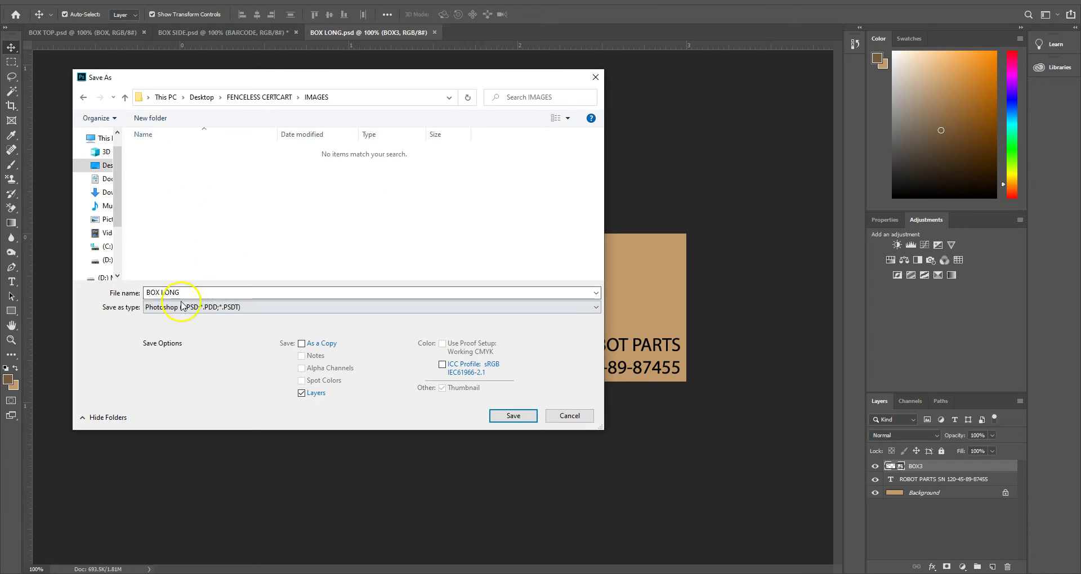
left_click(286, 310)
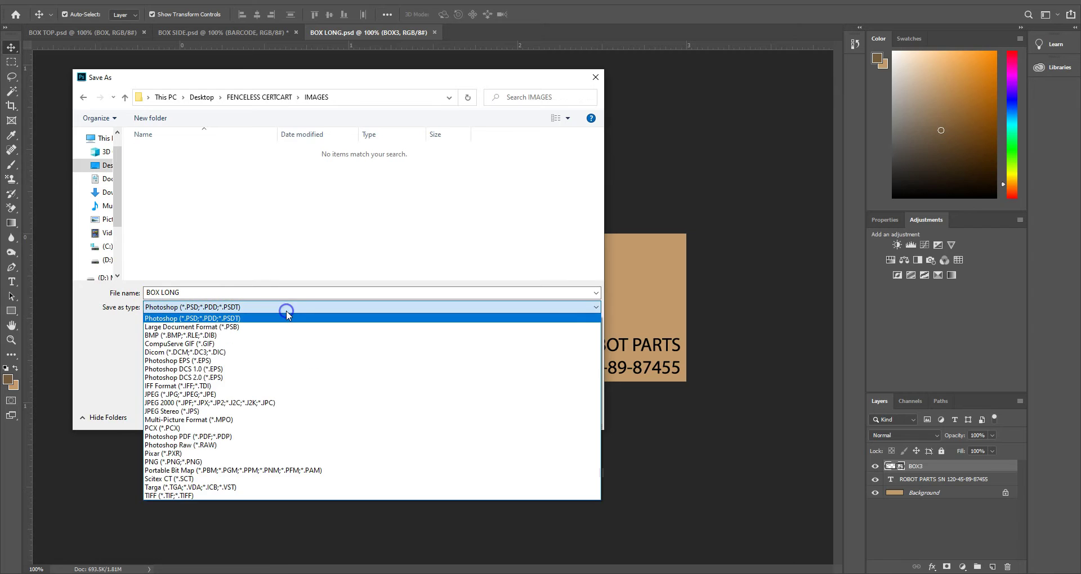
left_click(240, 335)
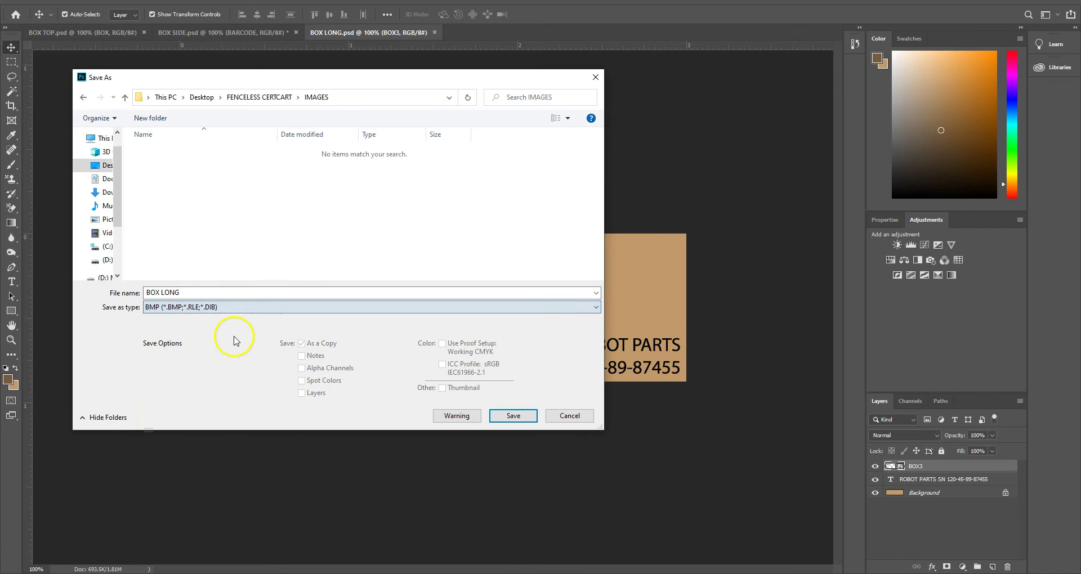
left_click(515, 416)
key("Return")
- Save the BOX SIDE image as a BMP file in the IMAGES folder
left_click(205, 32)
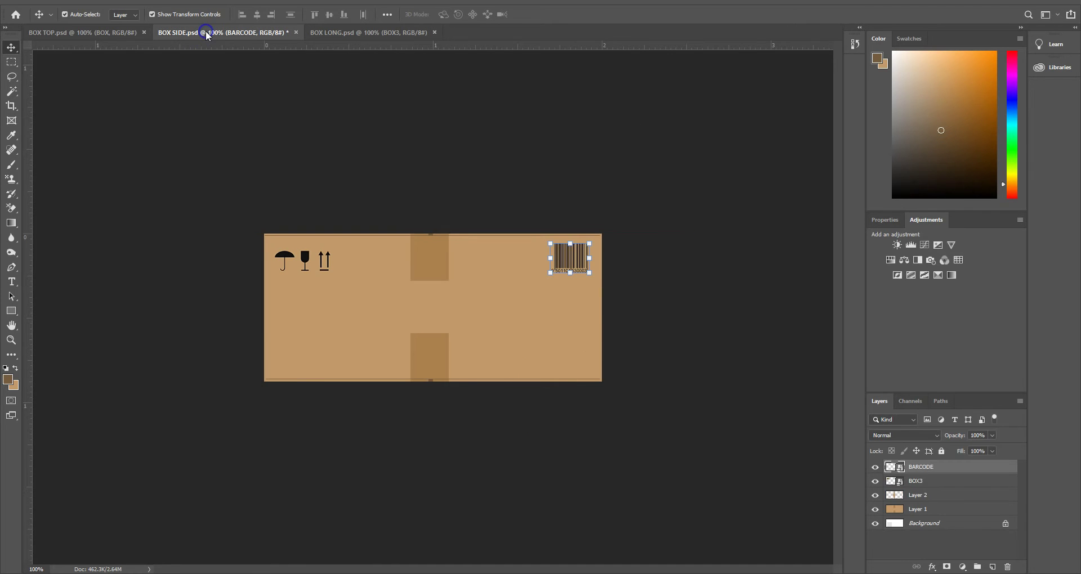
left_click(28, 2)
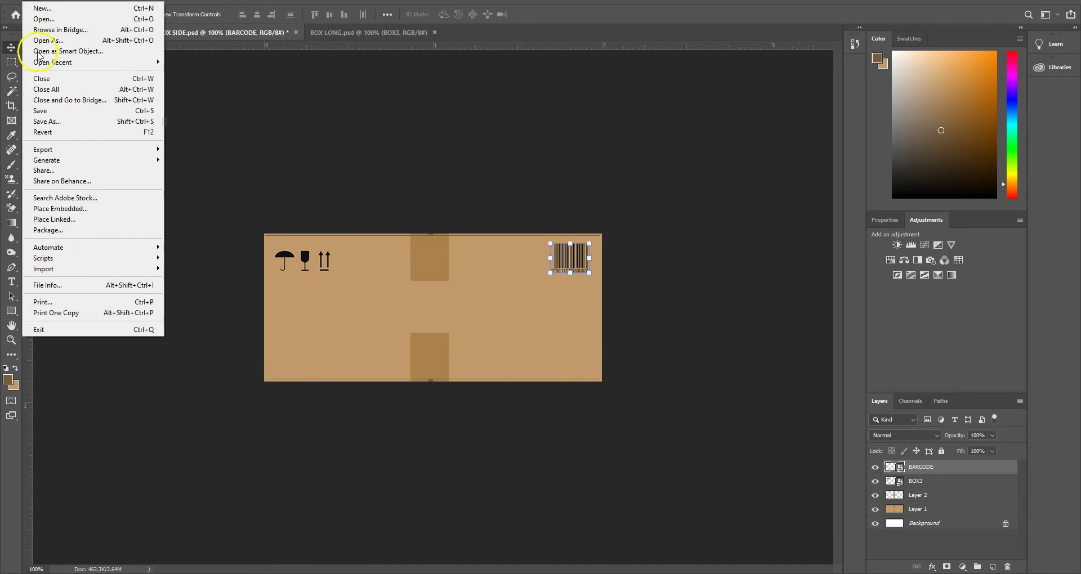
left_click(45, 110)
left_click(394, 307)
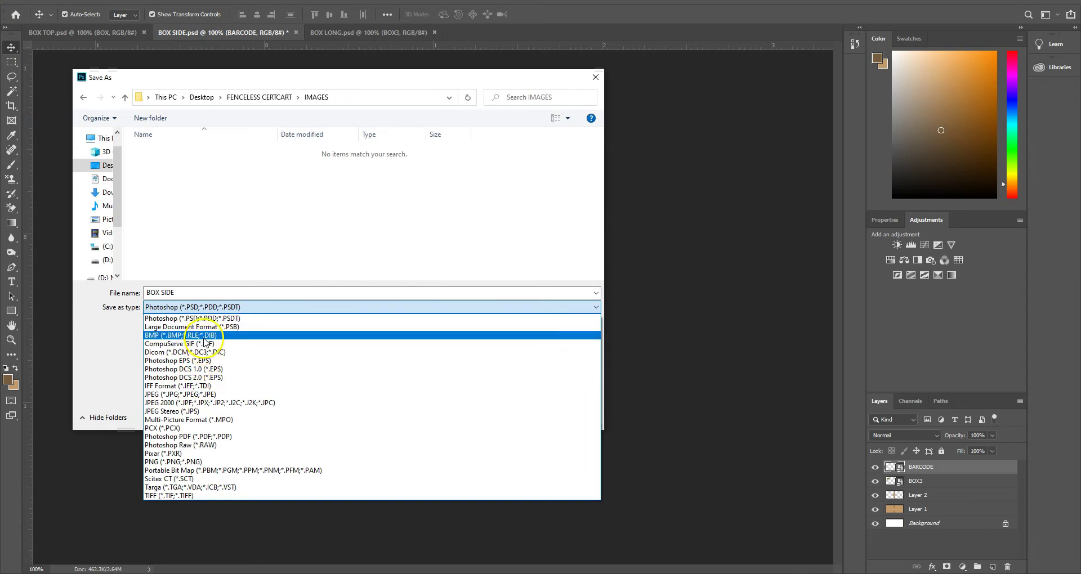
left_click(394, 340)
left_click(513, 415)
key("Return")
- Save the BOX TOP image as a BMP file in the IMAGES folder
left_click(83, 32)
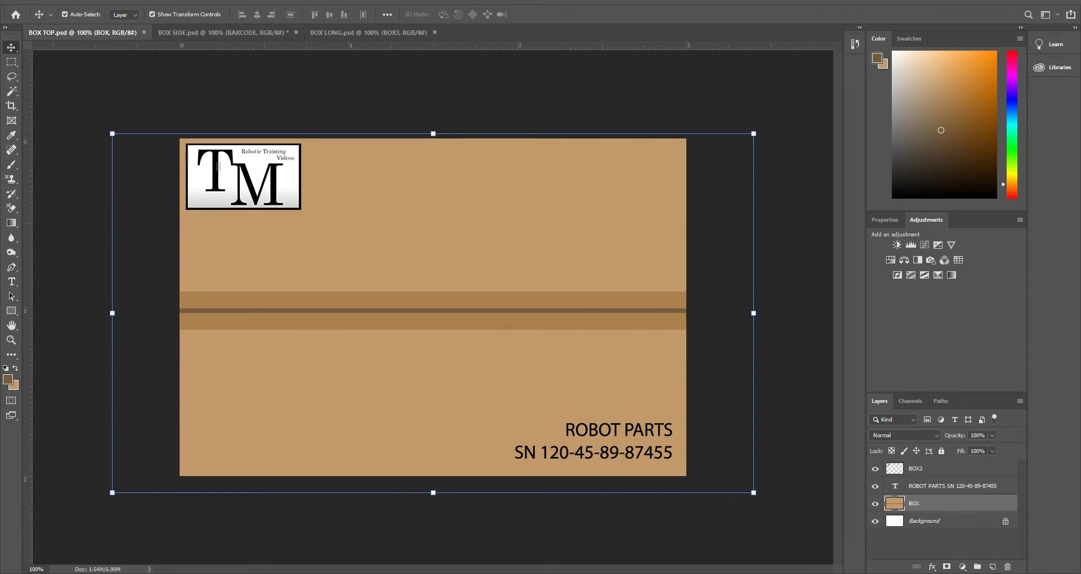
key("shift+ctrl+s")
left_click(181, 306)
left_click(324, 338)
left_click(512, 415)
left_click(598, 161)
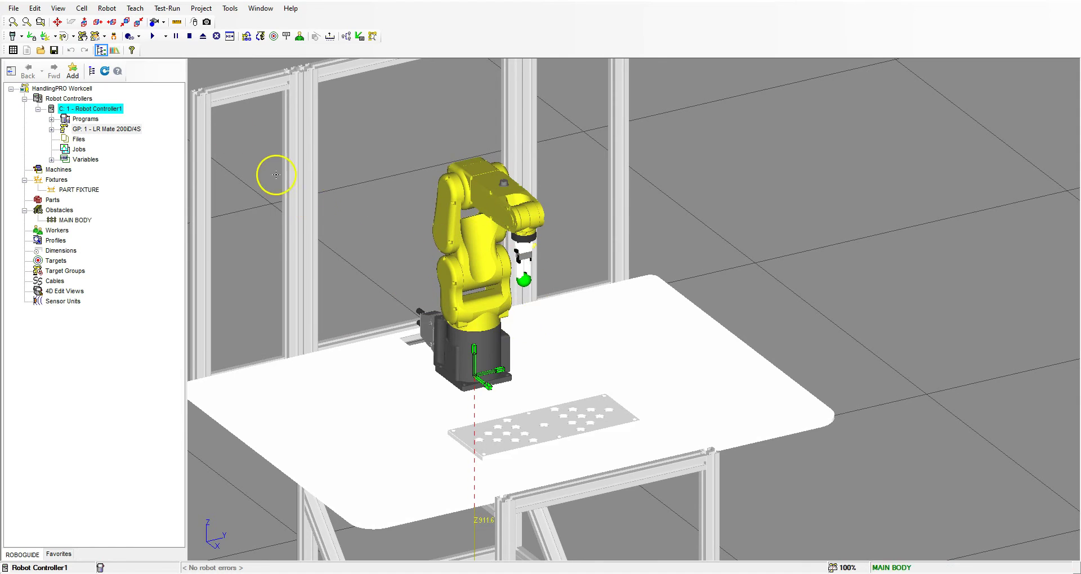
- Add a new box-shaped part to the cell and move its properties window aside
left_click(83, 9)
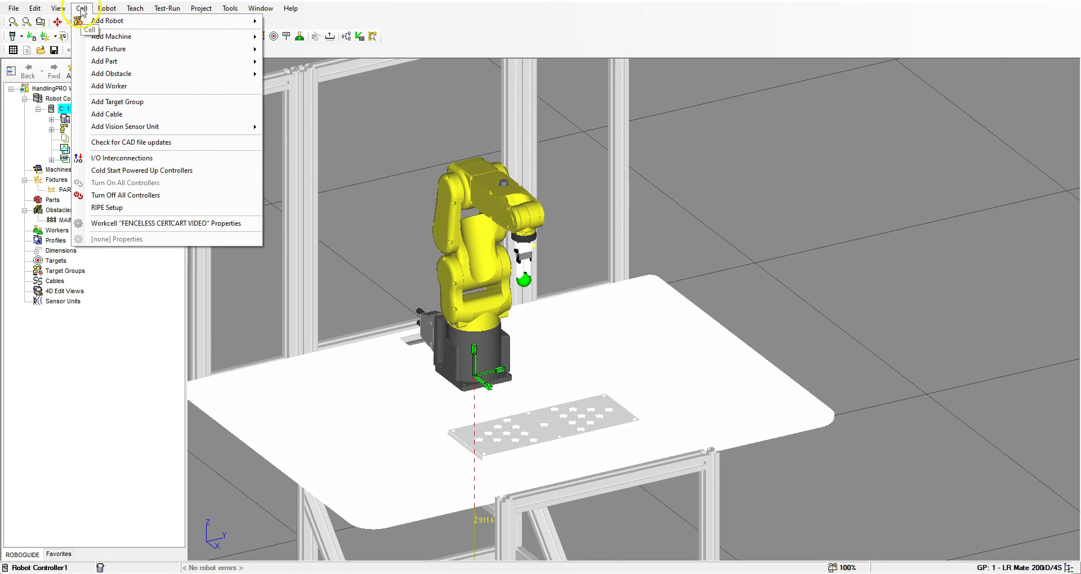
mouse_move(107, 61)
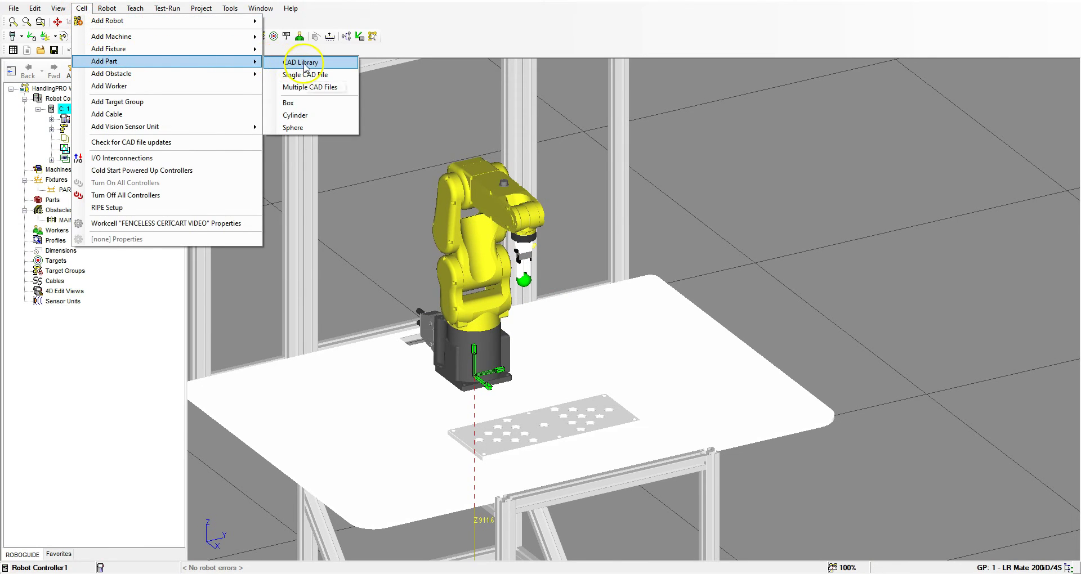
left_click(302, 108)
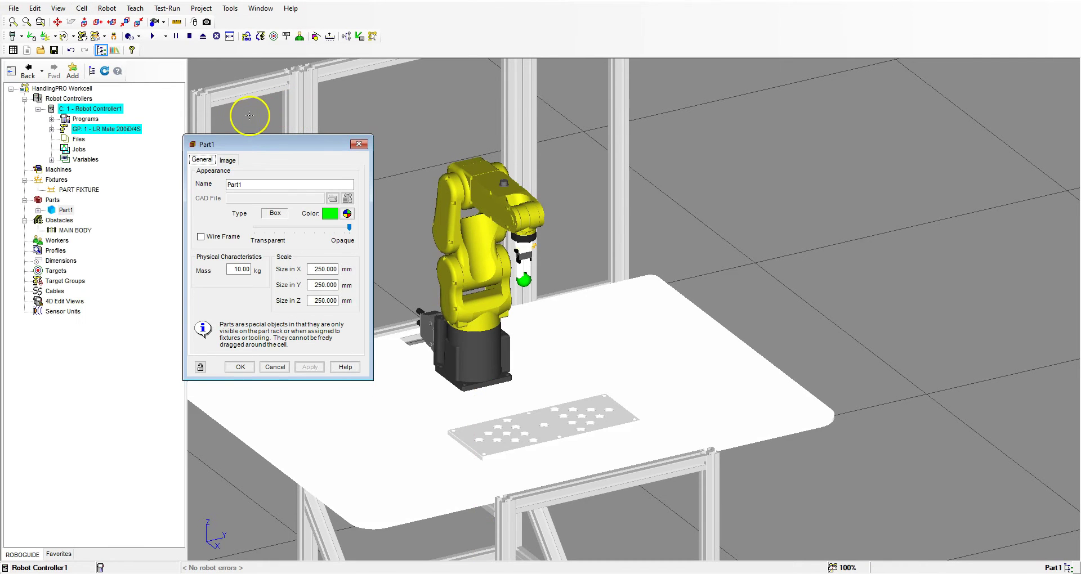
left_click_drag(252, 143, 799, 144)
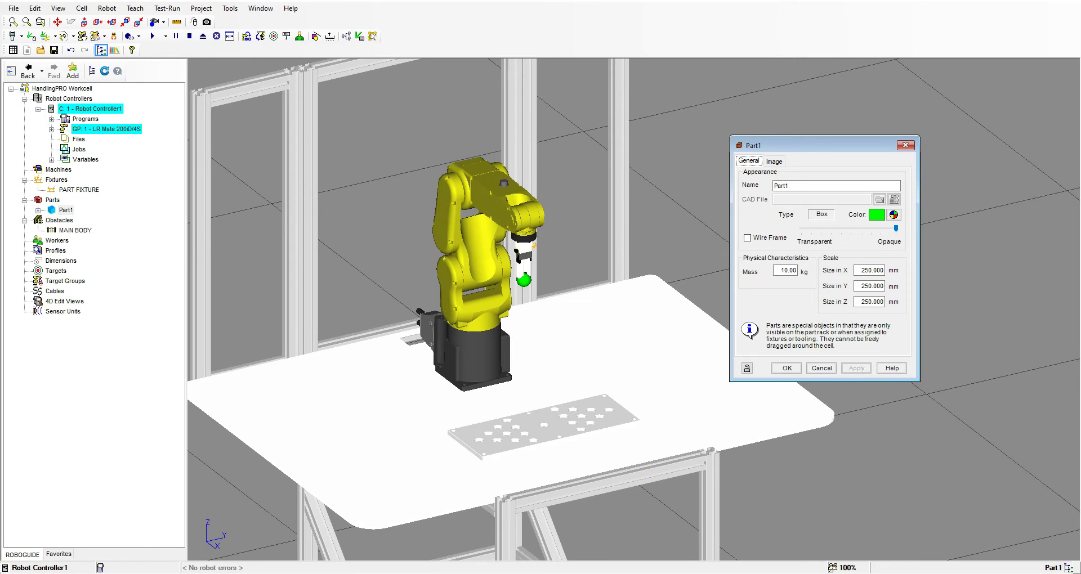
- Set the part's size to 76.2 × 50.8 × 22.225 mm using inch-to-mm converted values
double_click(347, 394)
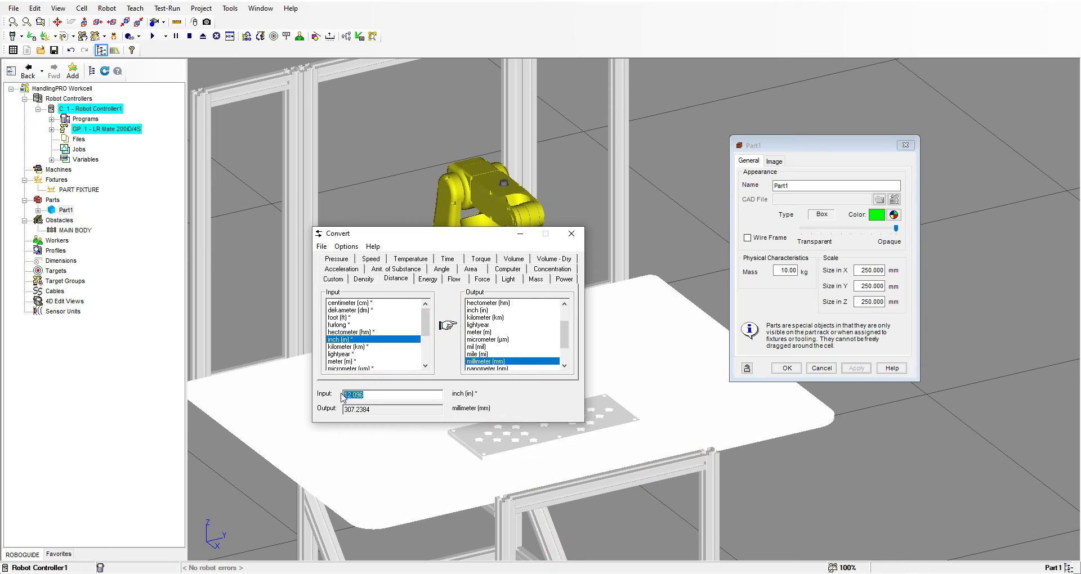
type("3")
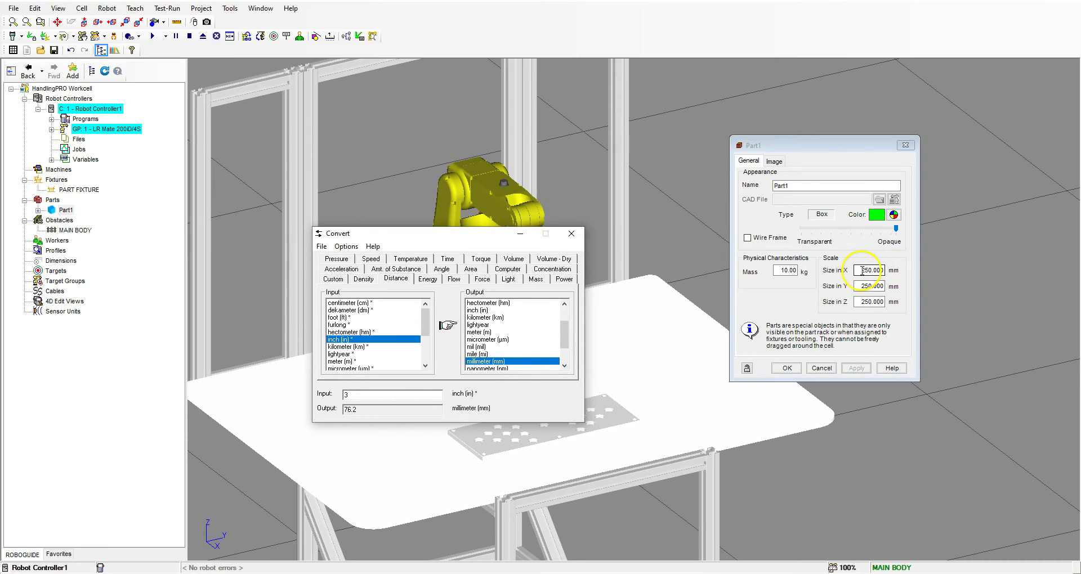
double_click(870, 270)
type("76.2")
key("alt+Tab")
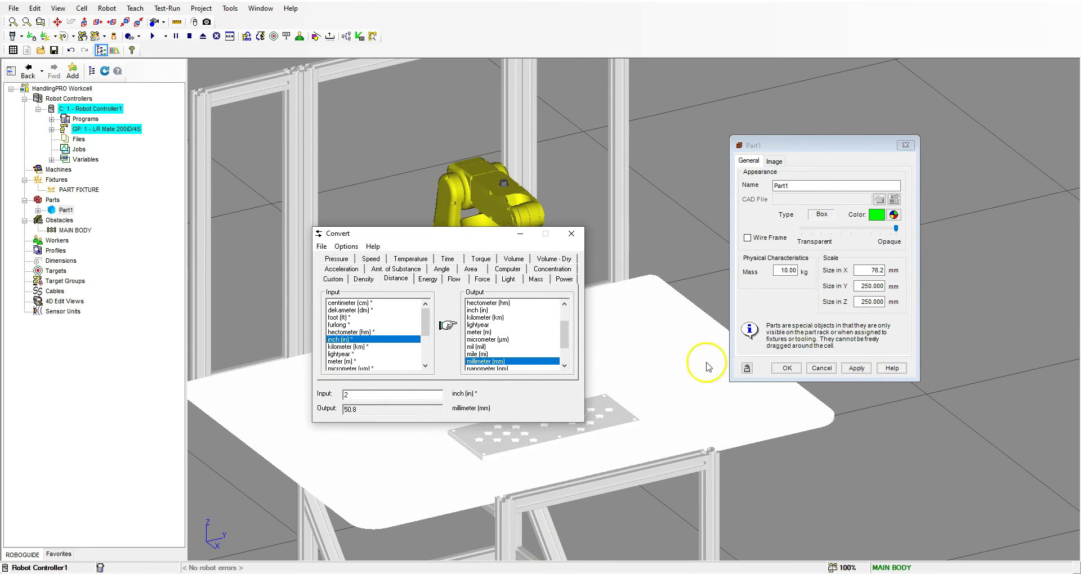
double_click(881, 286)
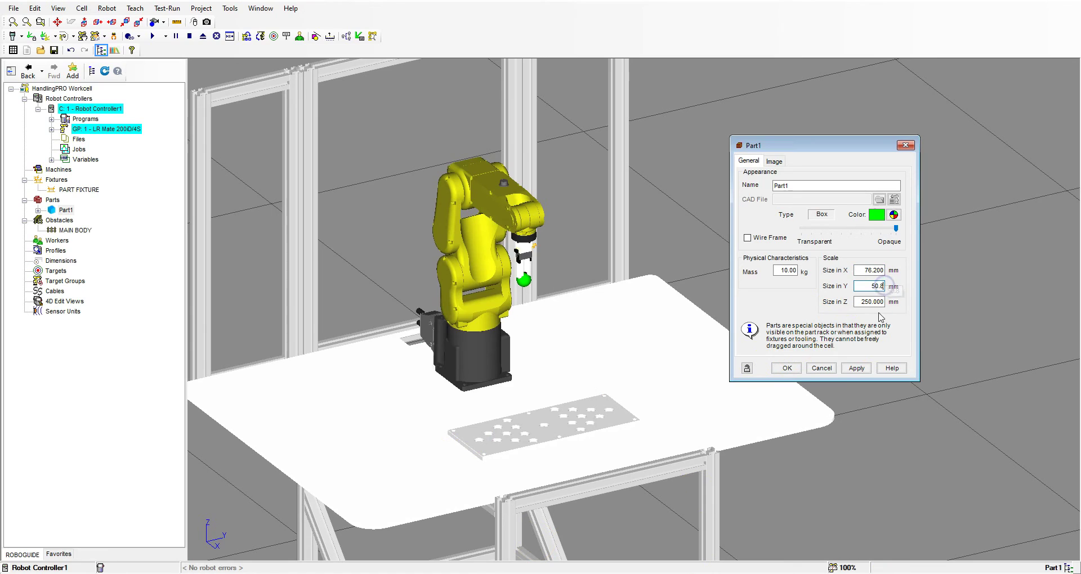
left_click(552, 547)
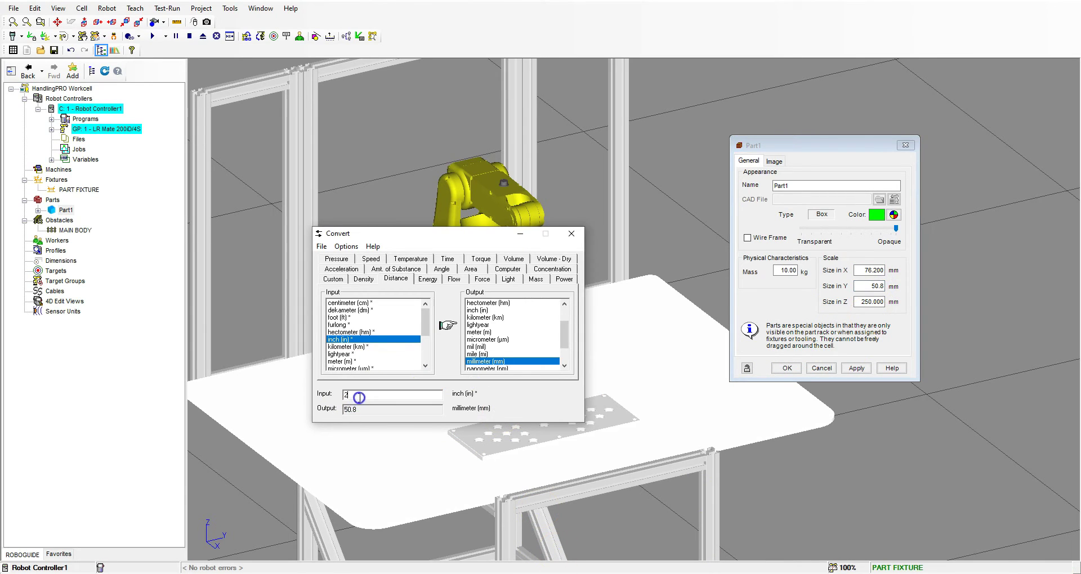
key("BackSpace")
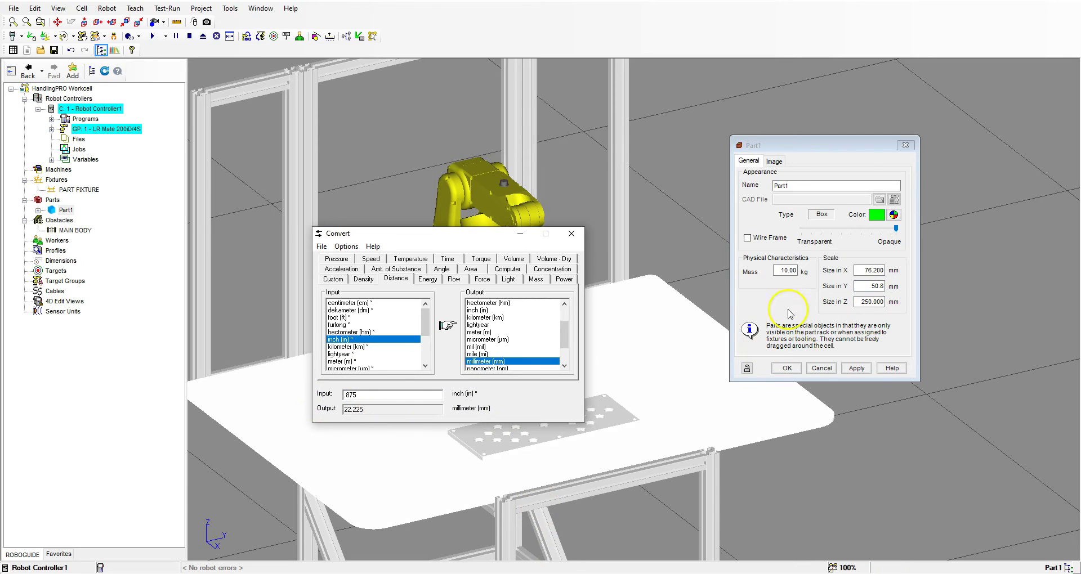
double_click(870, 302)
type("22.225")
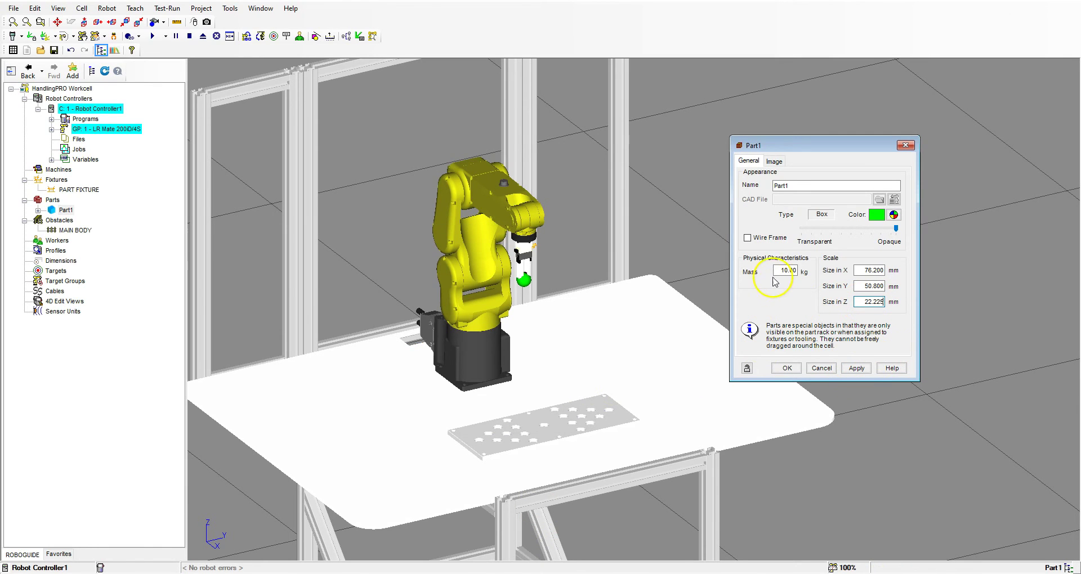
- Set the mass to 0.04 kg, rename the part BOX, make it white and confirm
double_click(788, 271)
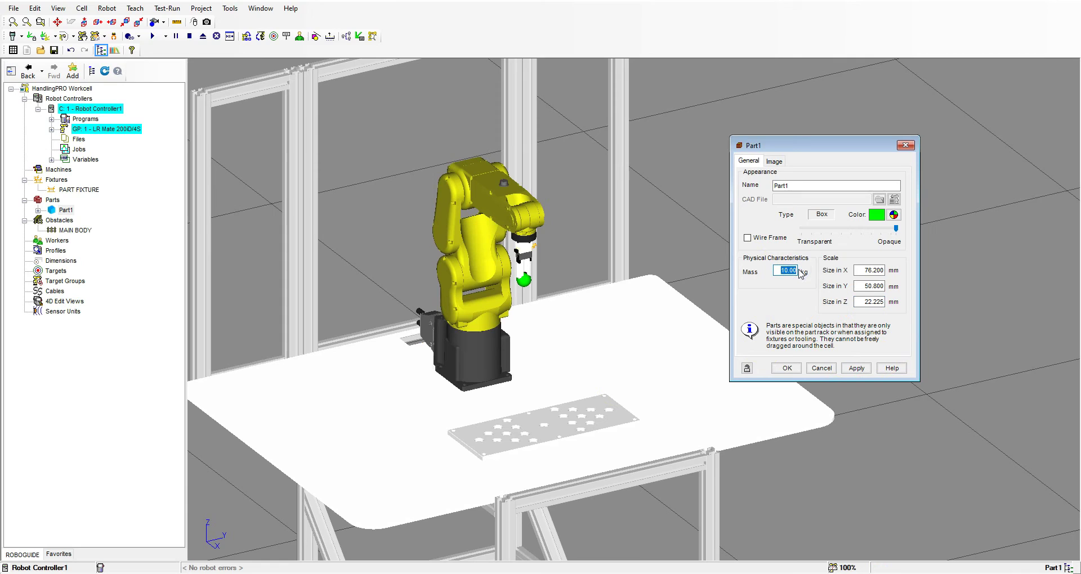
key("BackSpace")
type(".04")
left_click_drag(791, 186, 767, 191)
type("BOX")
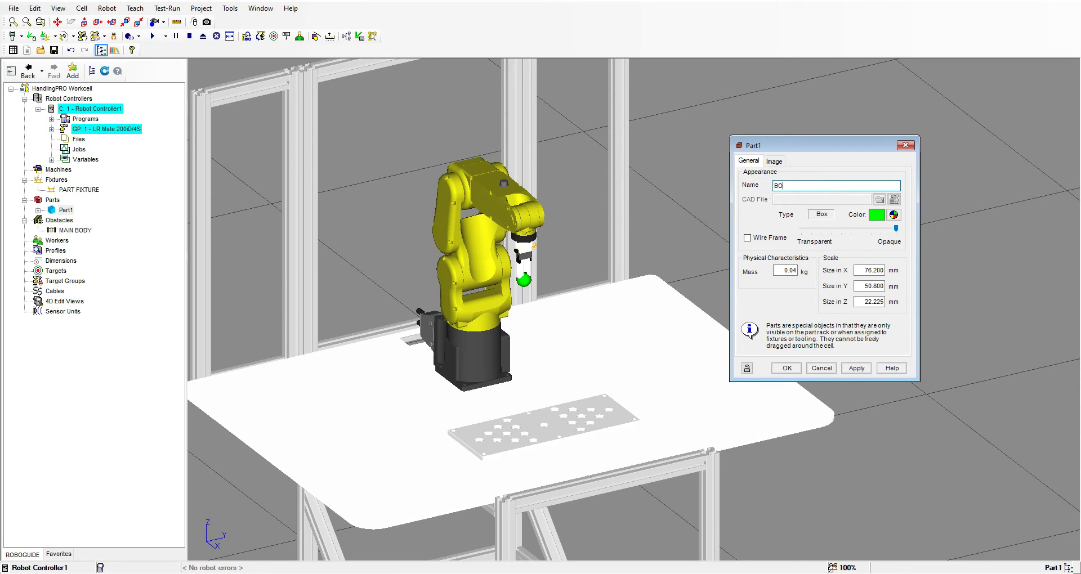
left_click(881, 216)
left_click(892, 215)
left_click(590, 219)
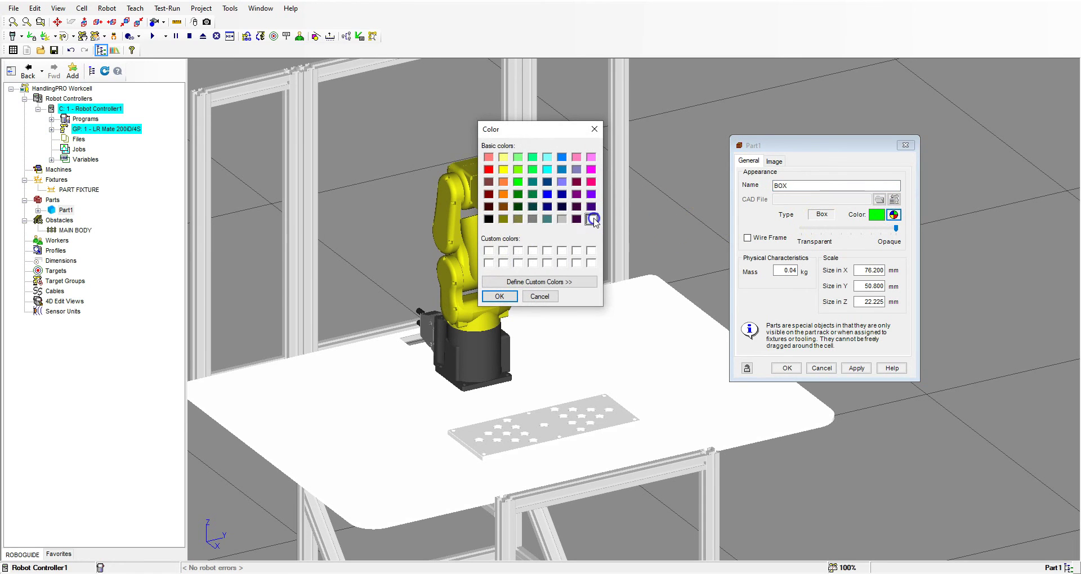
left_click(502, 295)
left_click(787, 368)
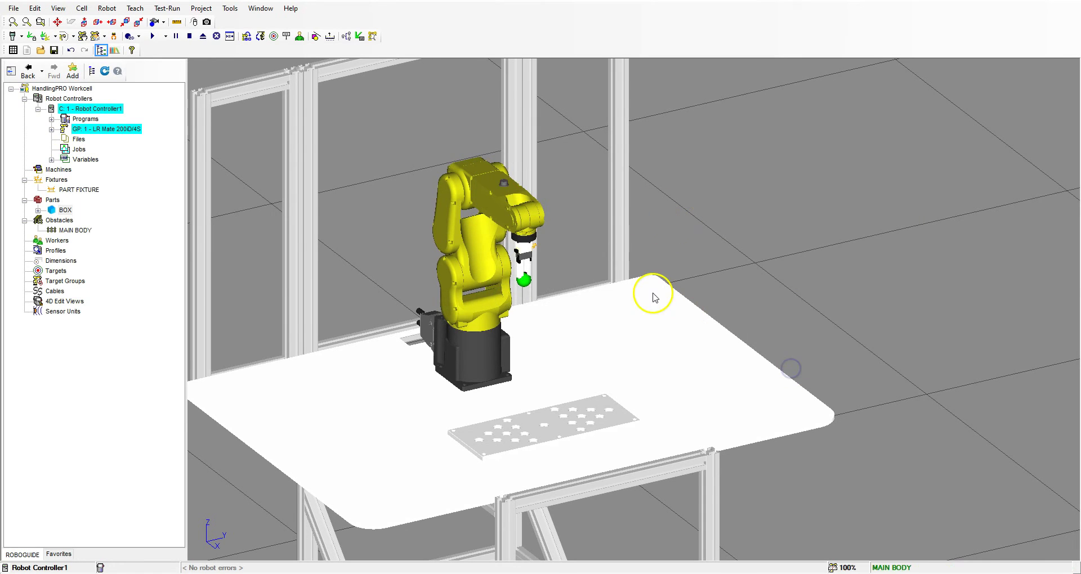
- Open the BOX part's Image settings and apply Outline so its edges show
scroll(731, 285, "down", 3)
scroll(731, 284, "down", 3)
scroll(948, 273, "up", 4)
scroll(842, 369, "up", 5)
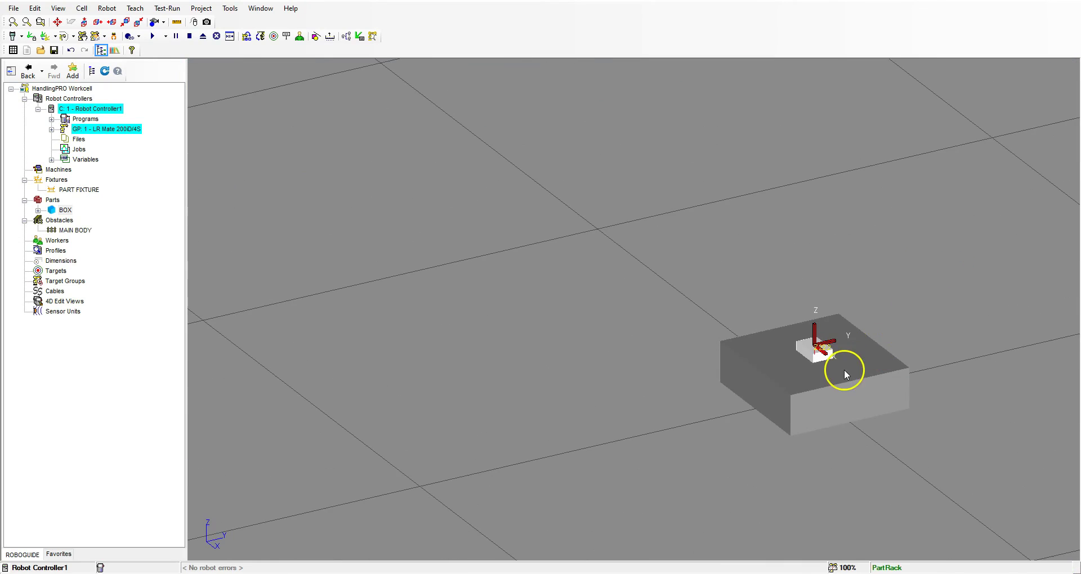
scroll(826, 353, "up", 2)
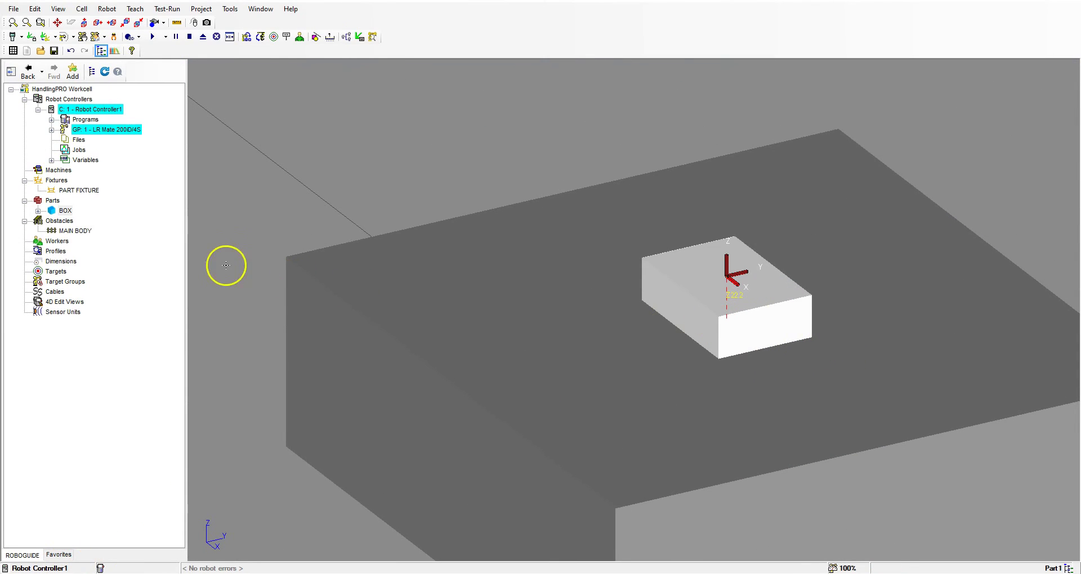
right_click(60, 210)
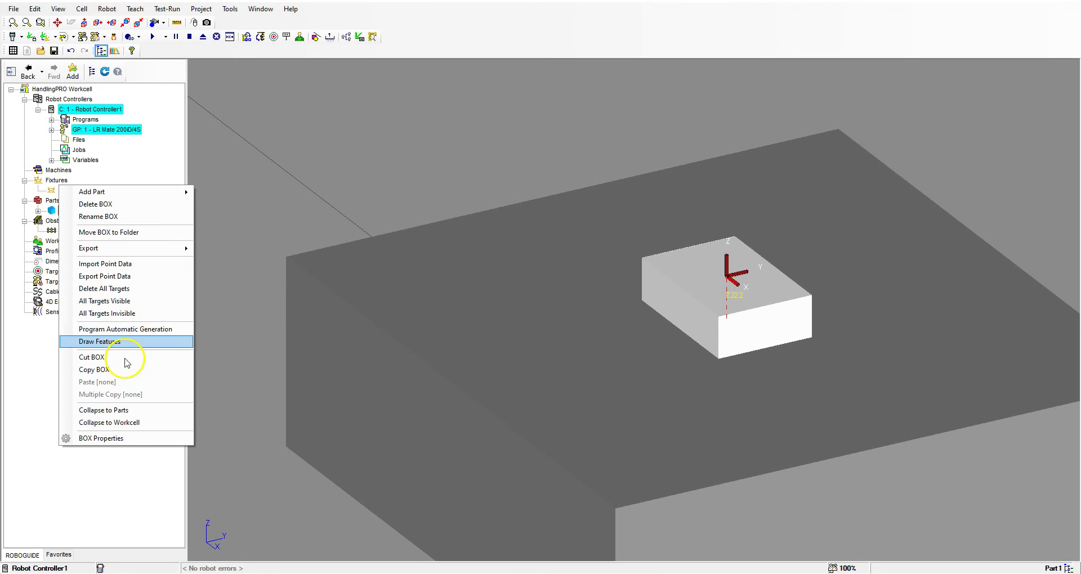
left_click(113, 443)
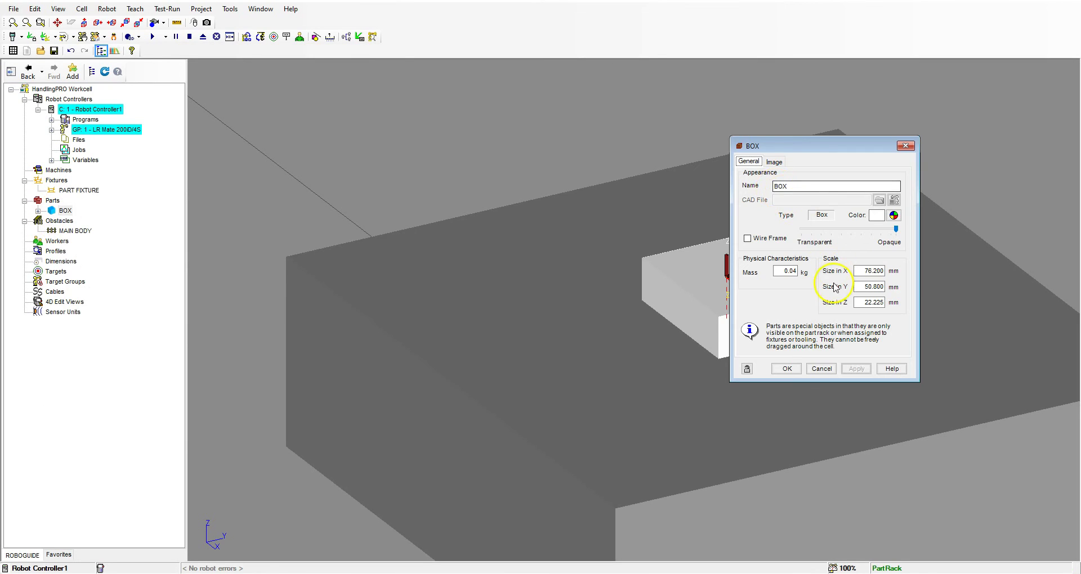
left_click(774, 161)
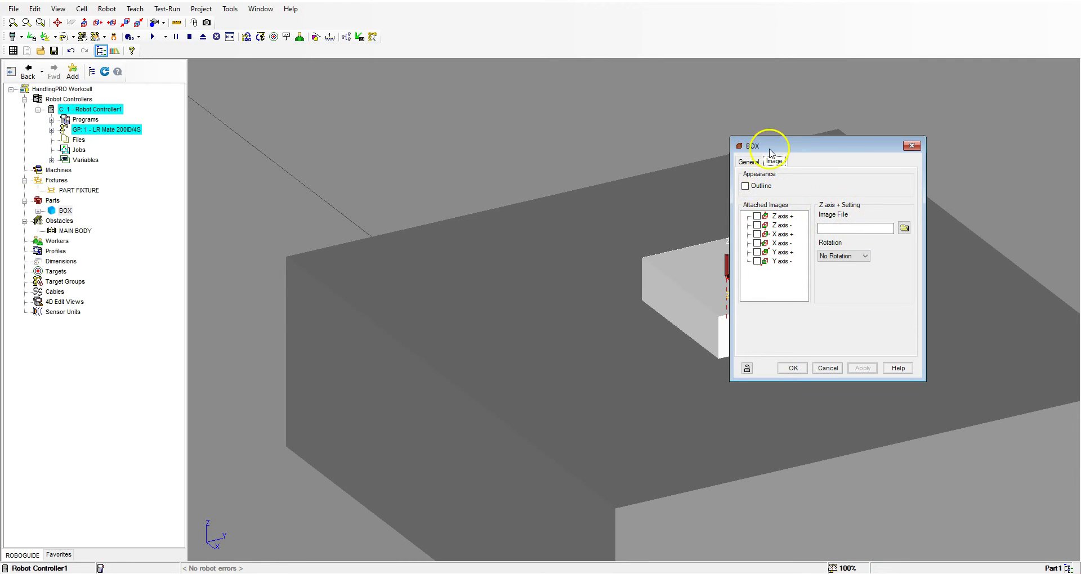
left_click_drag(771, 153, 474, 169)
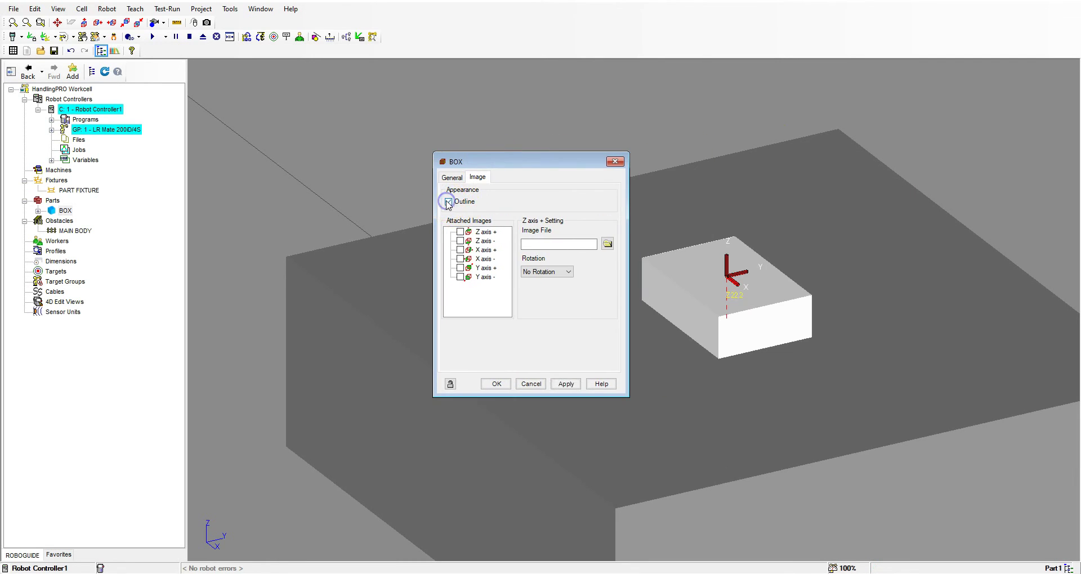
left_click(566, 384)
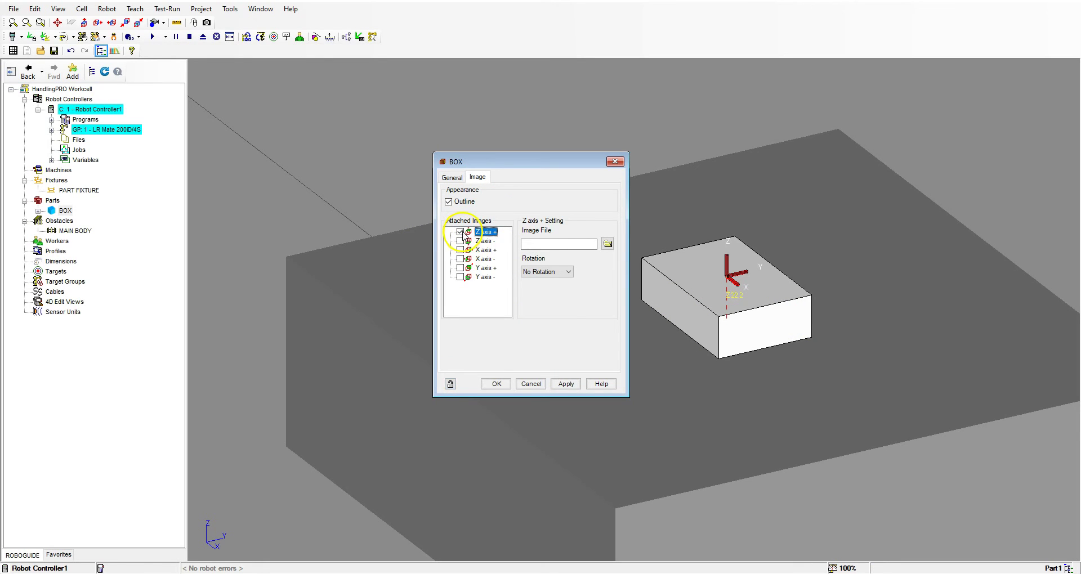
- Apply BOX TOP.bmp to the box's Z axis + face, leaving it unrotated
left_click(607, 244)
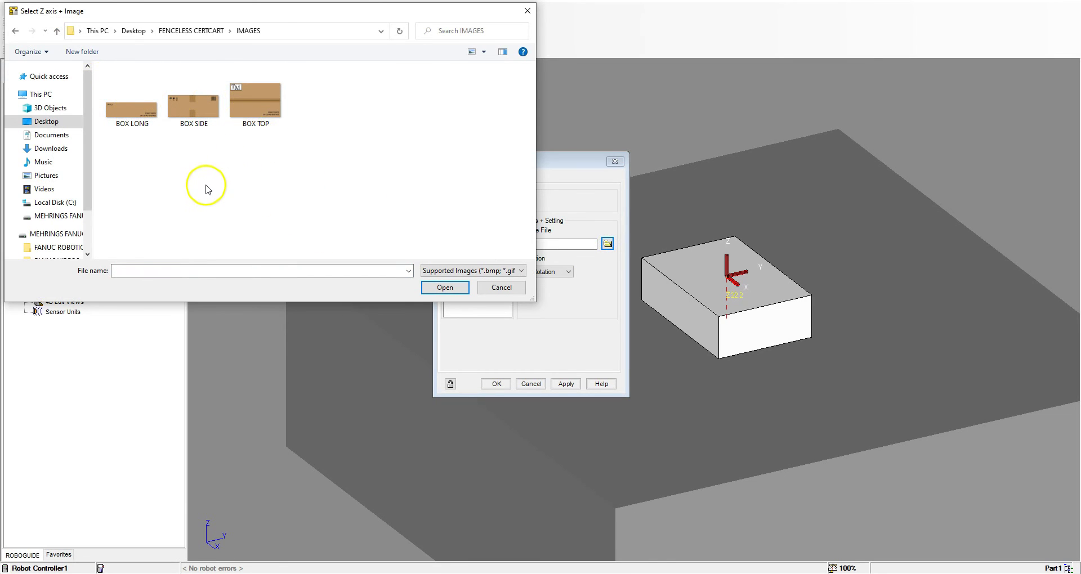
left_click(248, 105)
left_click(445, 287)
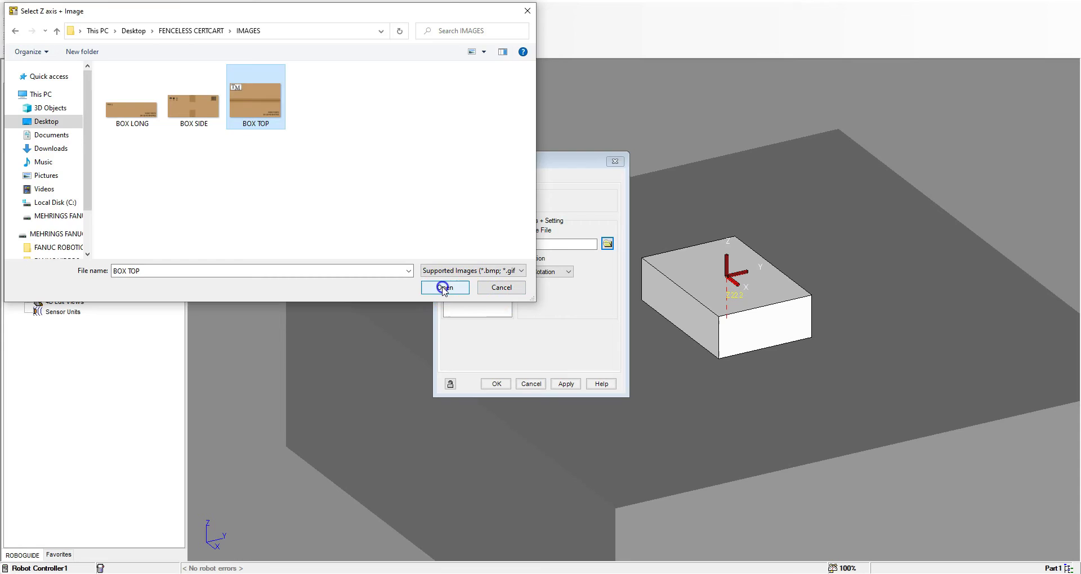
left_click(567, 384)
scroll(752, 289, "up", 2)
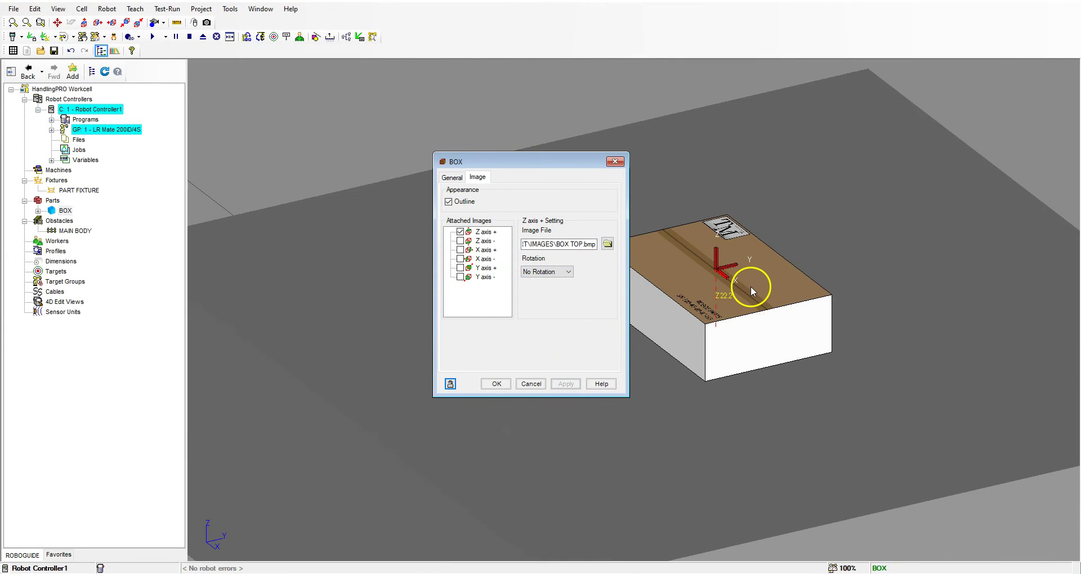
scroll(749, 286, "up", 1)
scroll(789, 286, "down", 2)
scroll(680, 281, "up", 3)
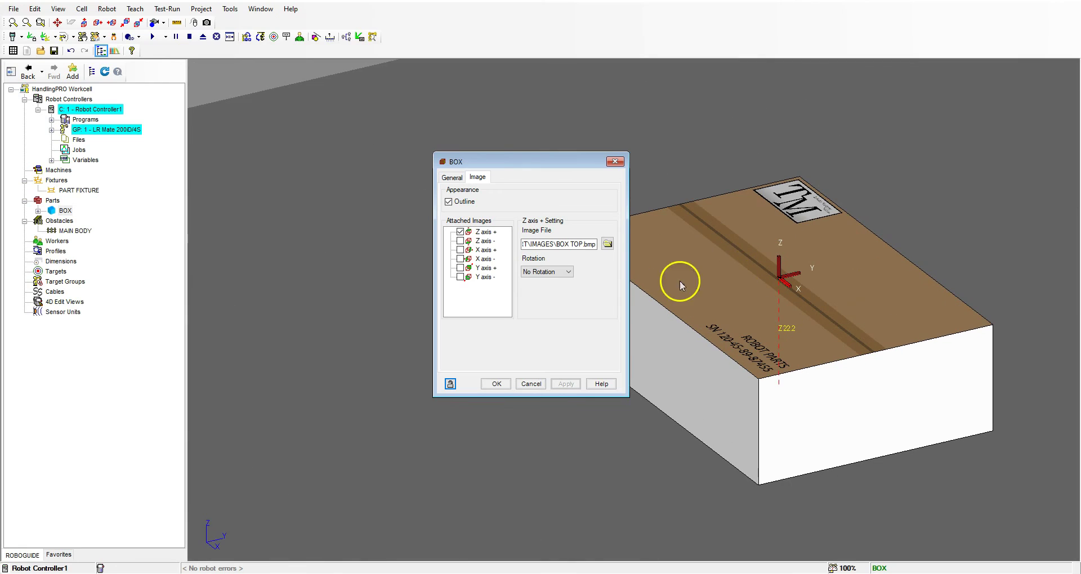
left_click(555, 275)
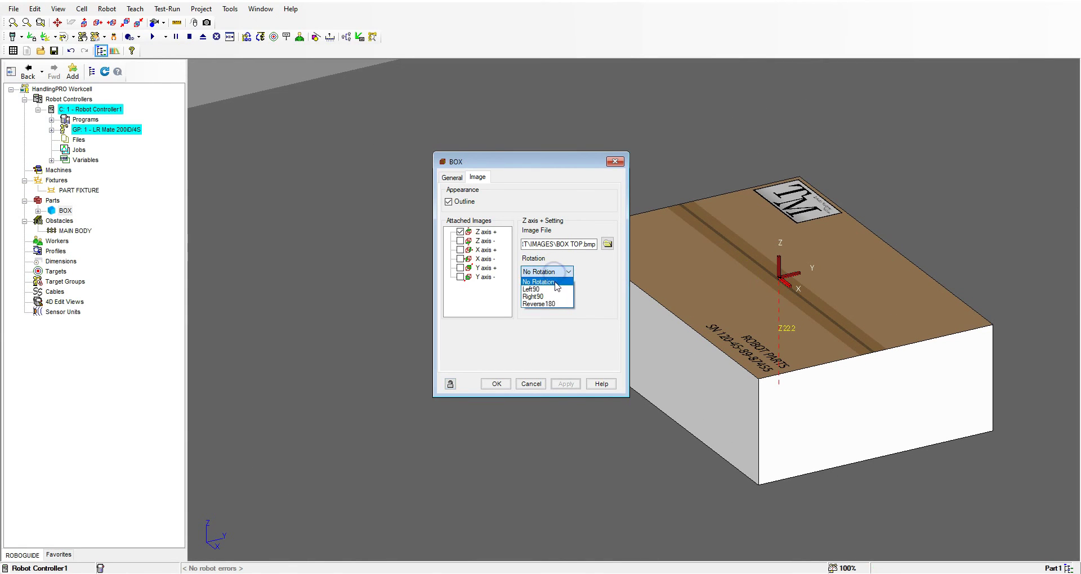
left_click(606, 284)
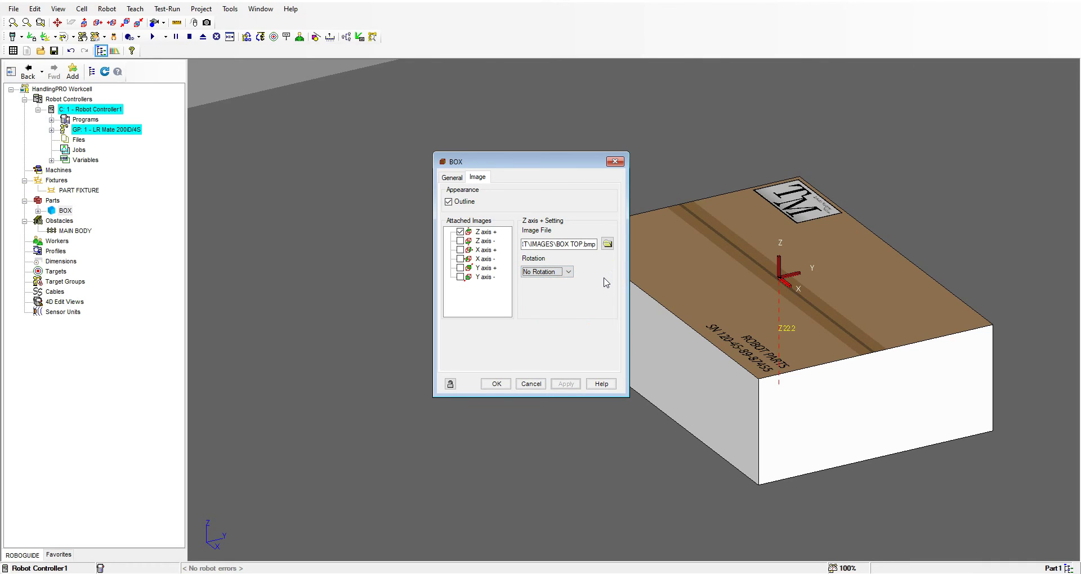
- Enable the Z axis − face, apply BOX TOP.bmp to it, and view the bottom from a low angle
left_click(315, 476)
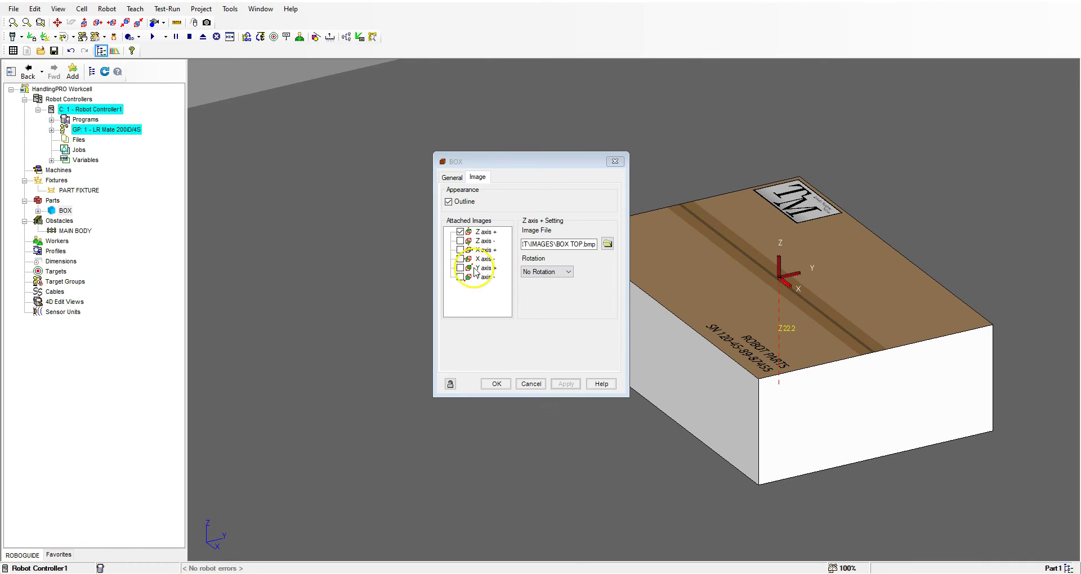
left_click(461, 242)
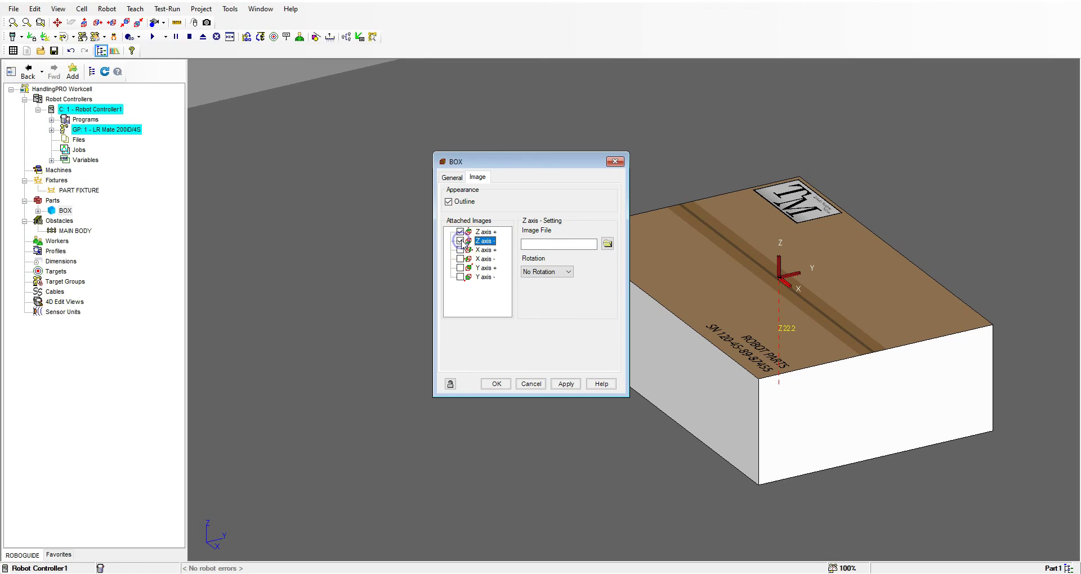
left_click(607, 243)
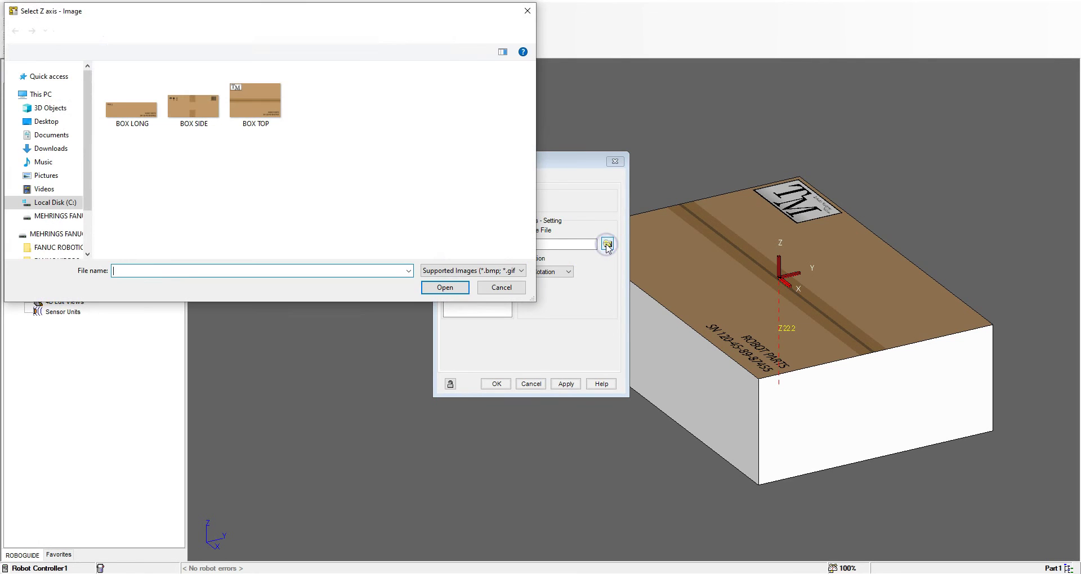
left_click(256, 104)
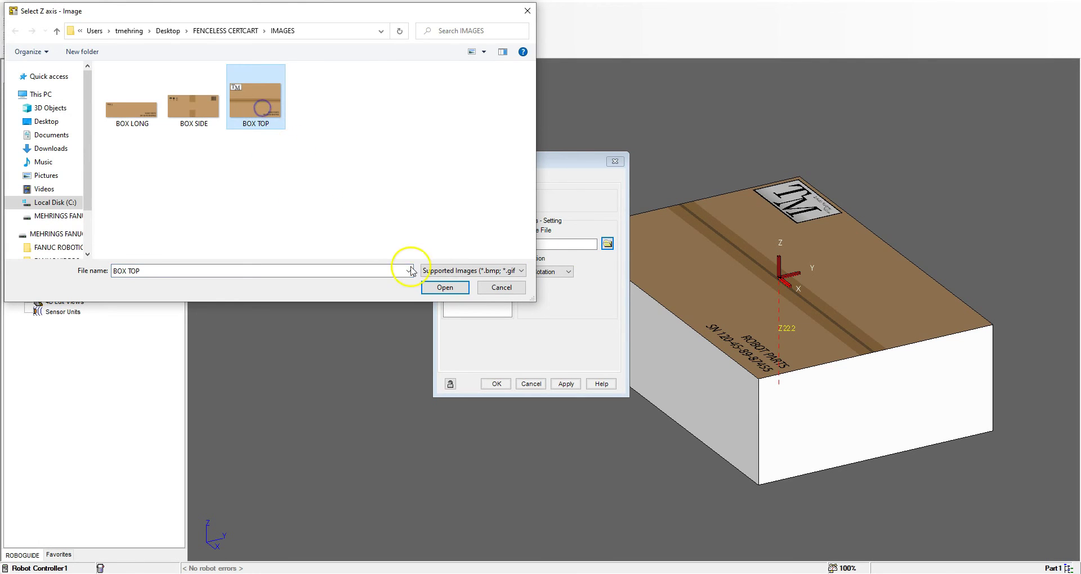
left_click(442, 285)
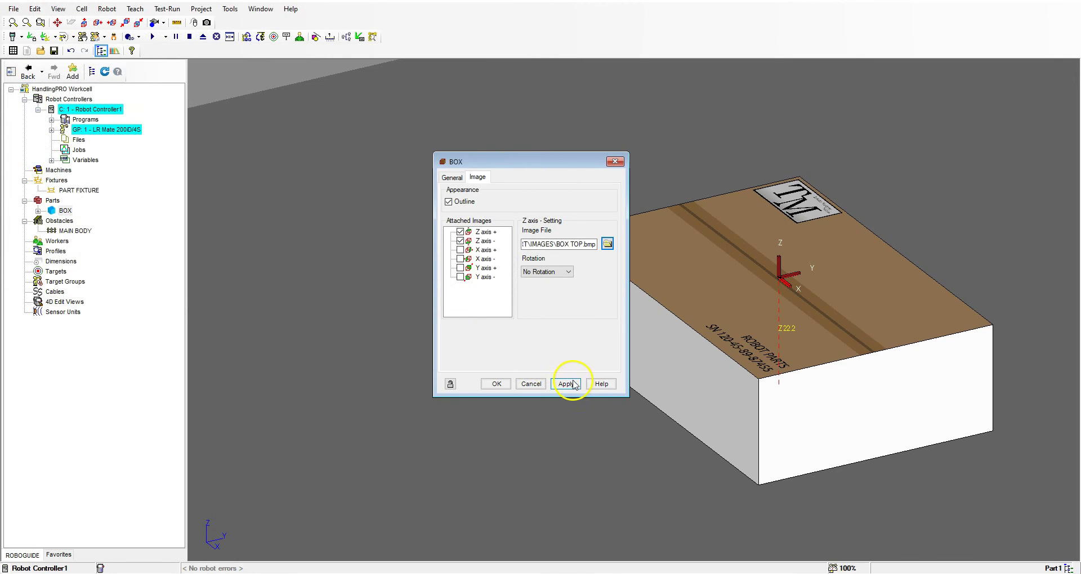
left_click(568, 384)
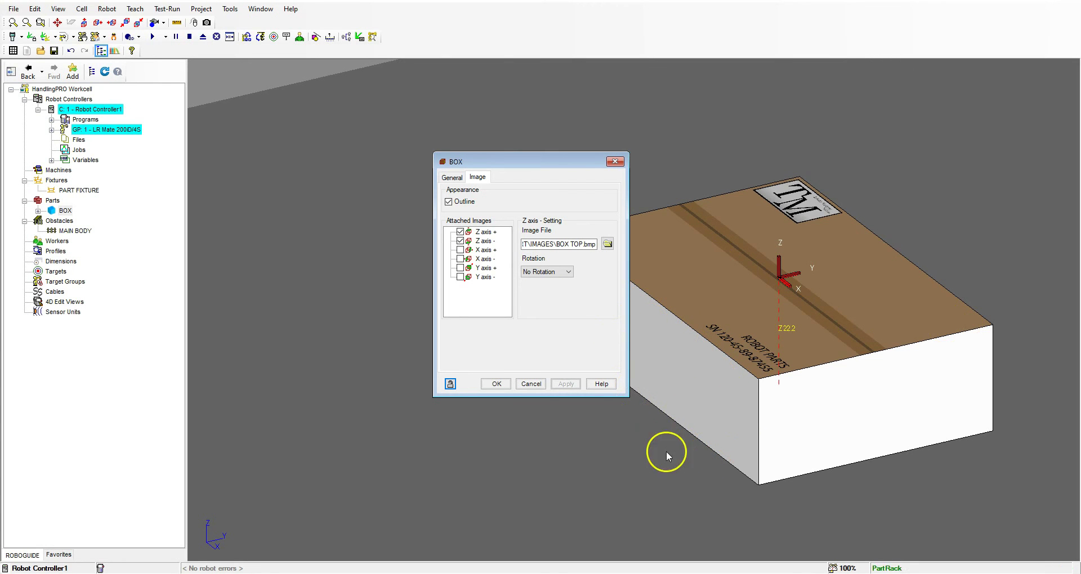
right_click_drag(923, 382, 897, 374)
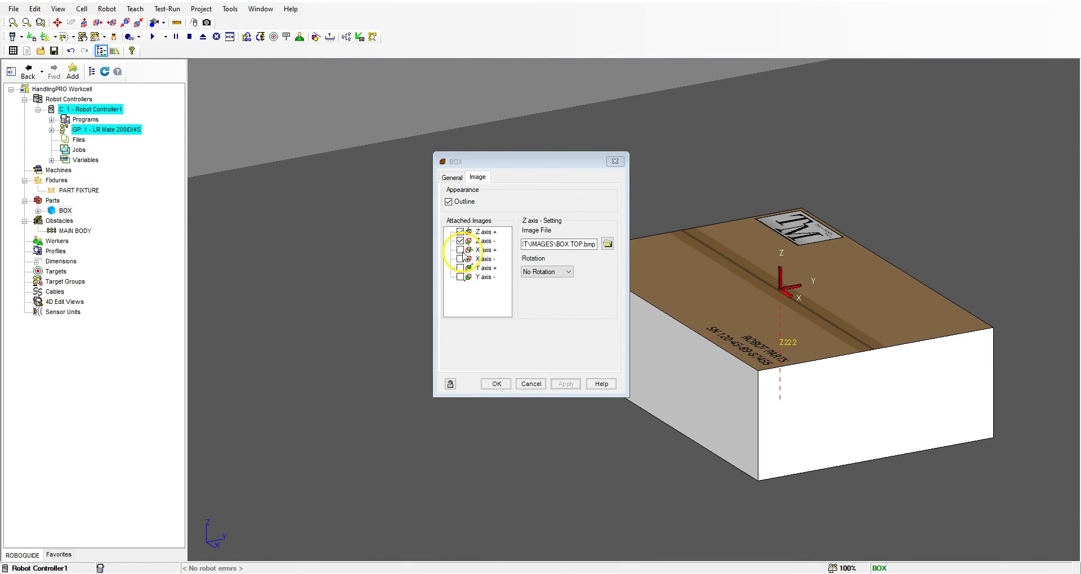
- Enable the X axis + face, try BOX LONG.bmp, then apply BOX SIDE.bmp instead
left_click(462, 250)
left_click(460, 250)
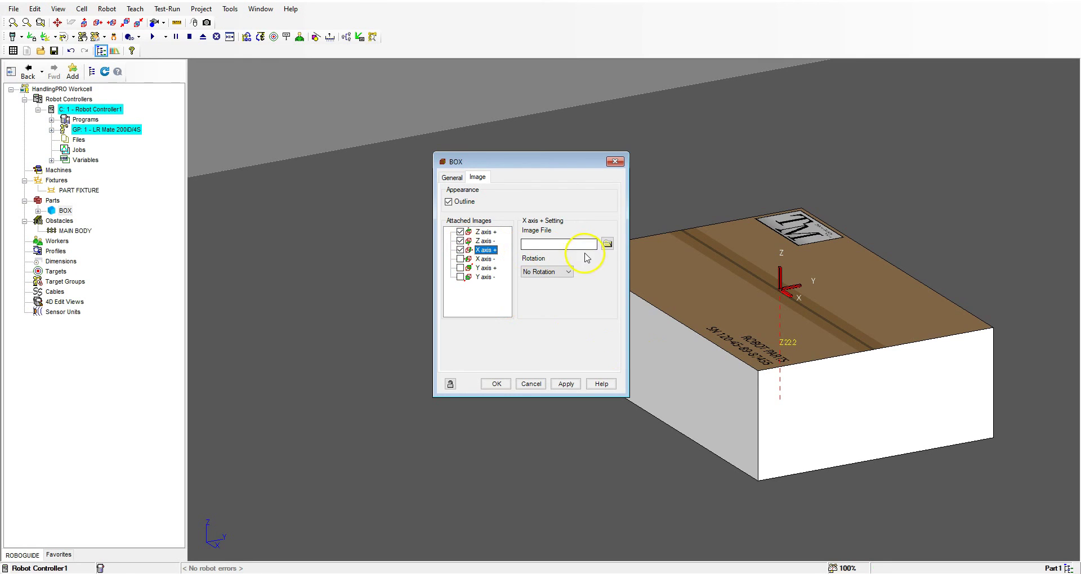
left_click(607, 244)
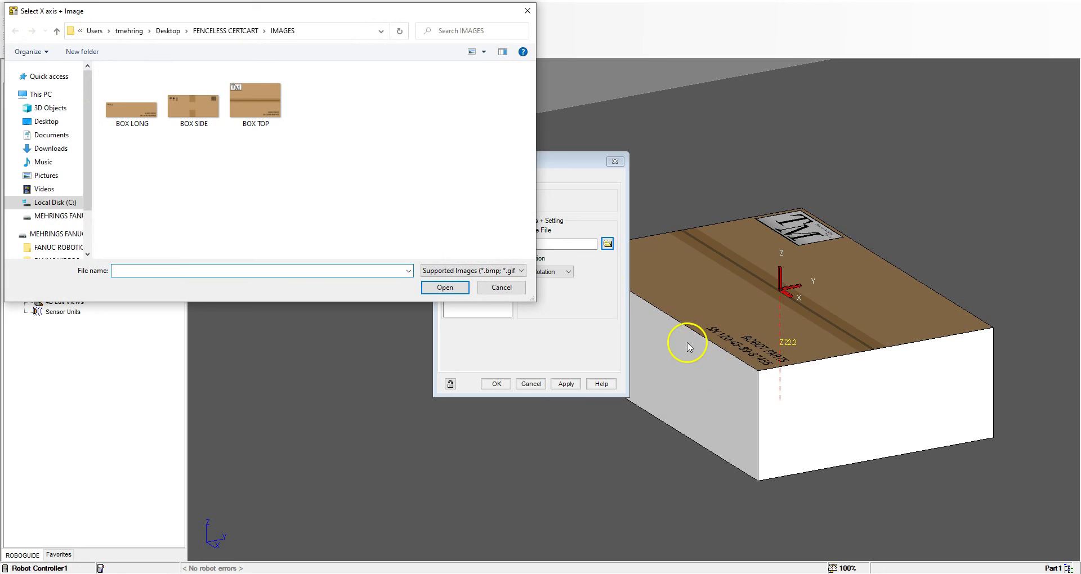
left_click(152, 111)
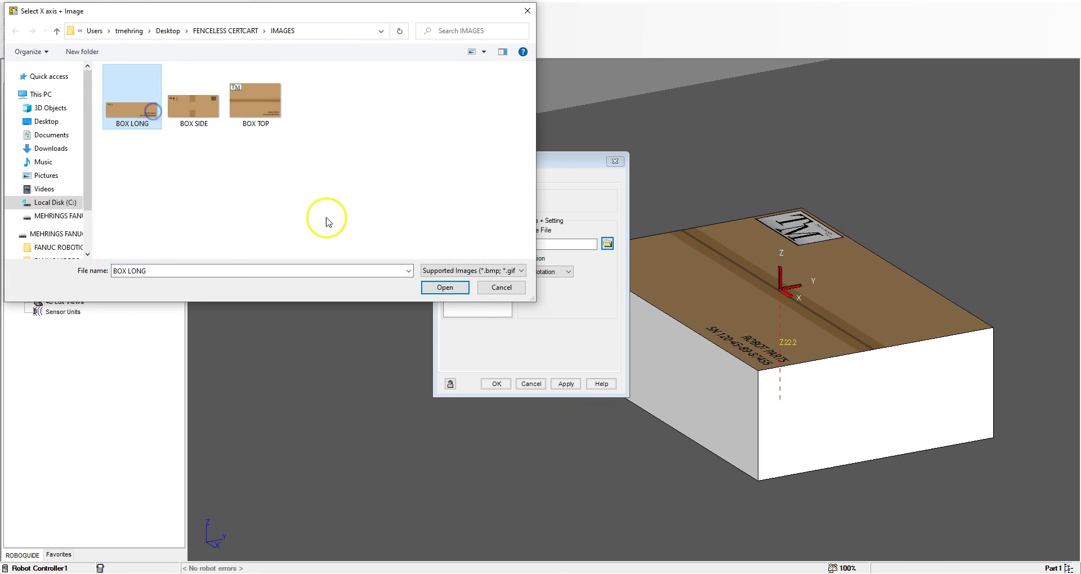
left_click(445, 287)
left_click(566, 385)
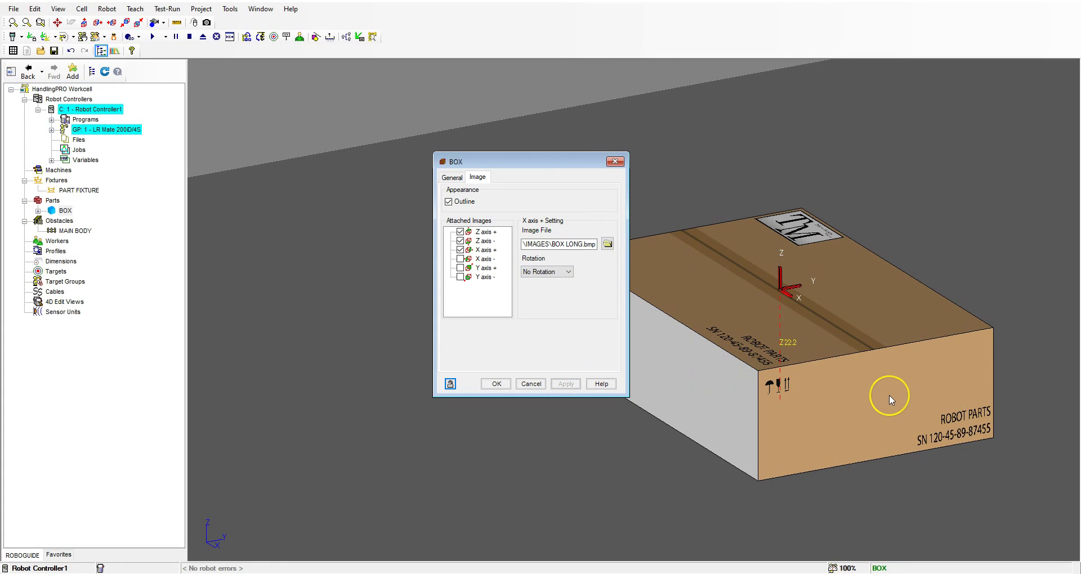
left_click(607, 244)
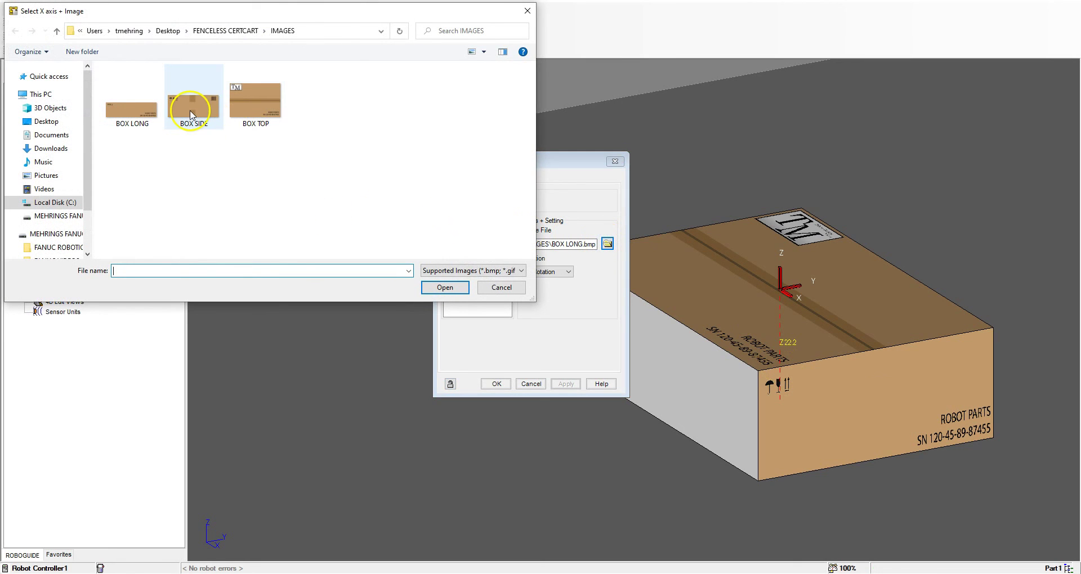
left_click(189, 104)
left_click(445, 288)
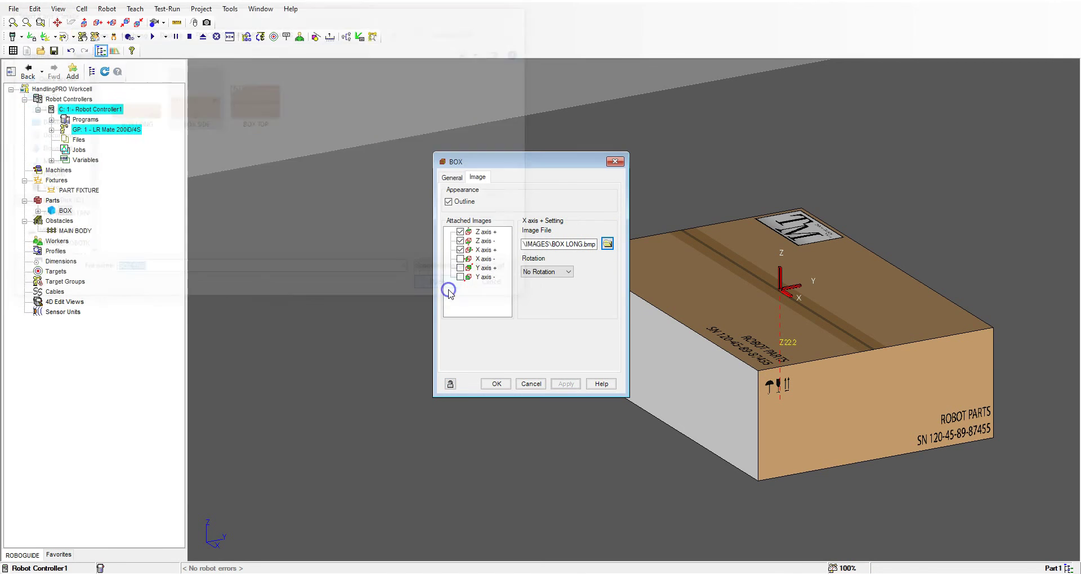
left_click(560, 385)
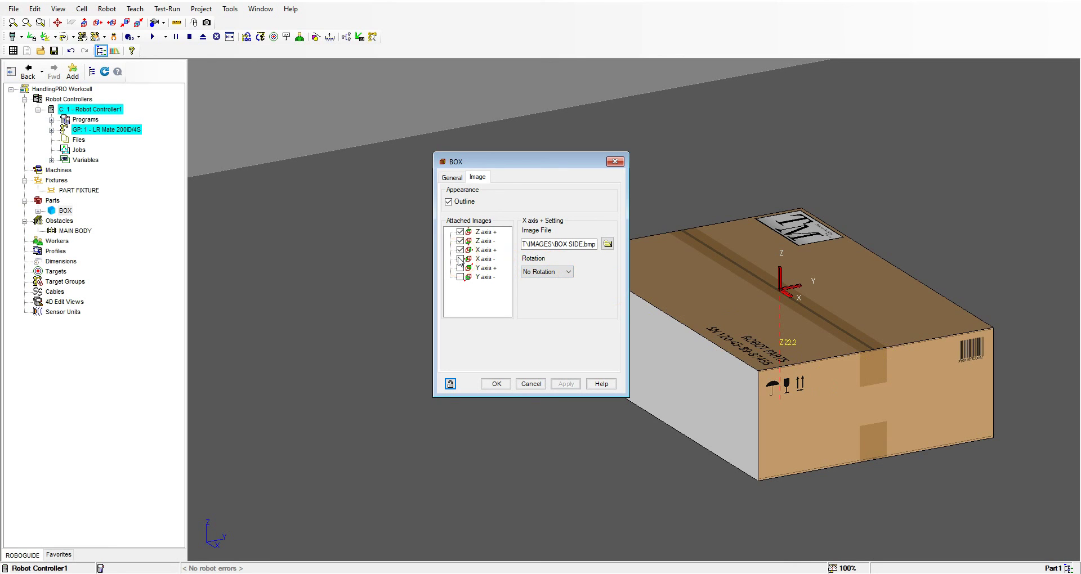
- Apply BOX SIDE.bmp to the box's X axis − face
left_click(608, 244)
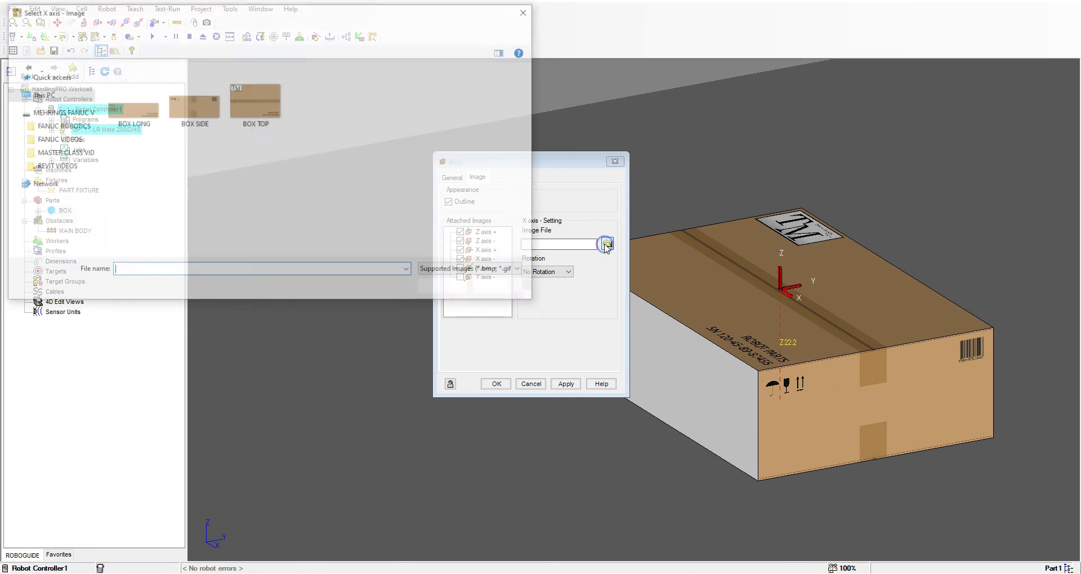
left_click(217, 125)
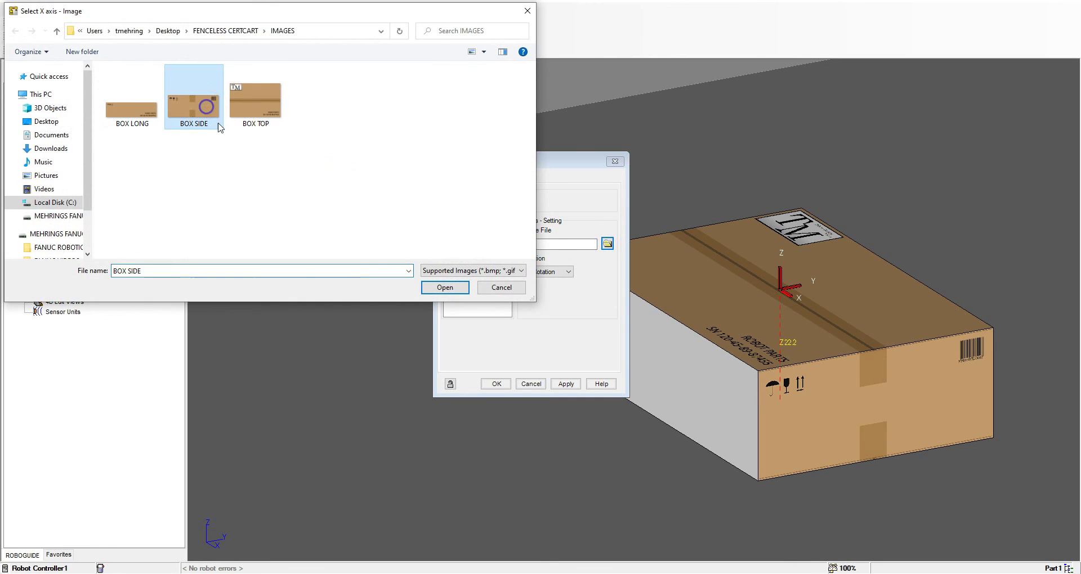
left_click(445, 287)
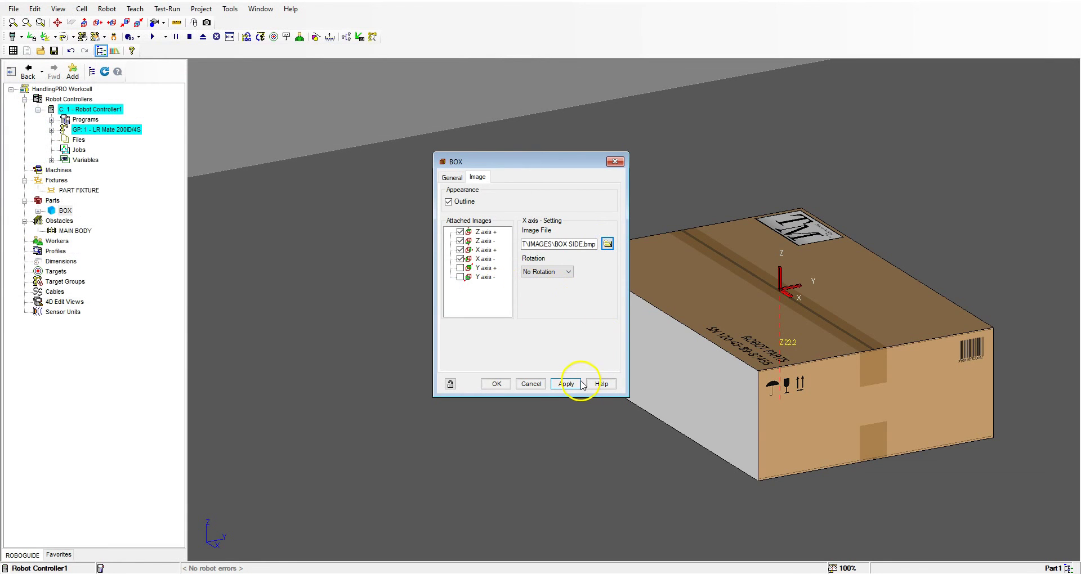
left_click(568, 384)
right_click_drag(653, 395, 908, 403)
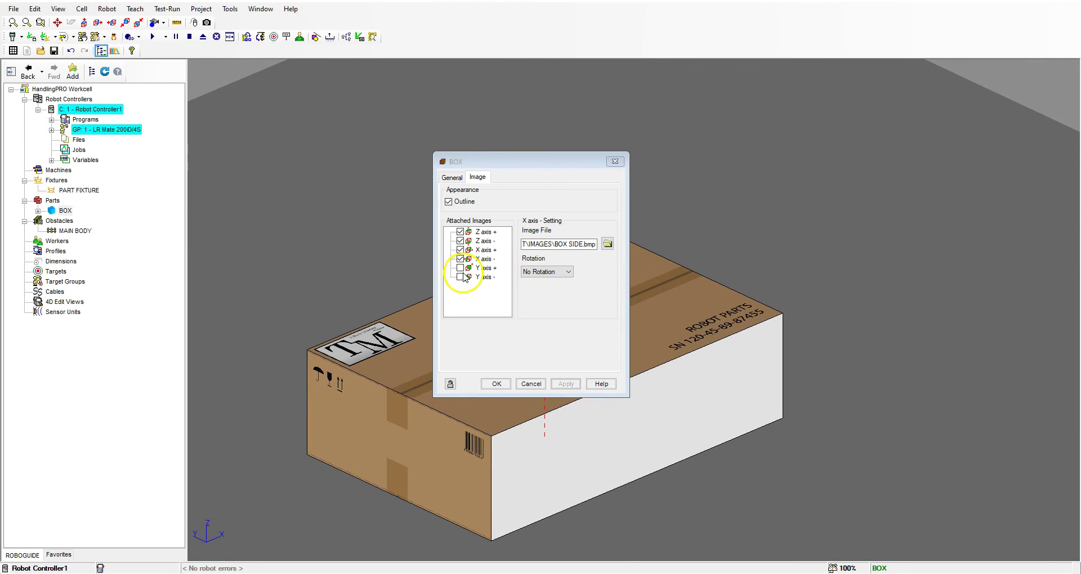
- Enable the Y axis + face and apply BOX LONG.bmp to it, then inspect the result
left_click(459, 268)
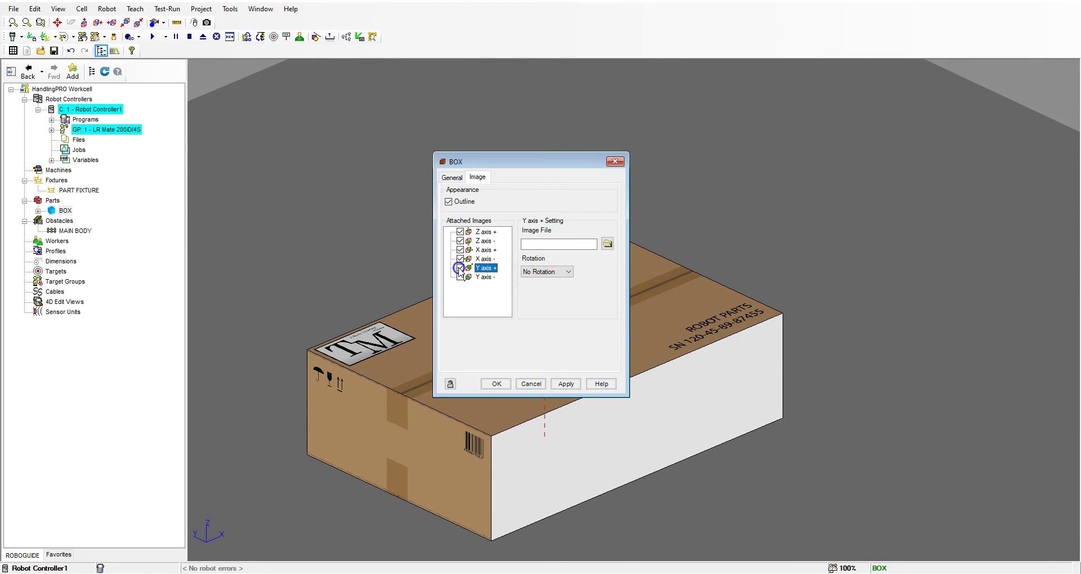
left_click(605, 243)
left_click(142, 111)
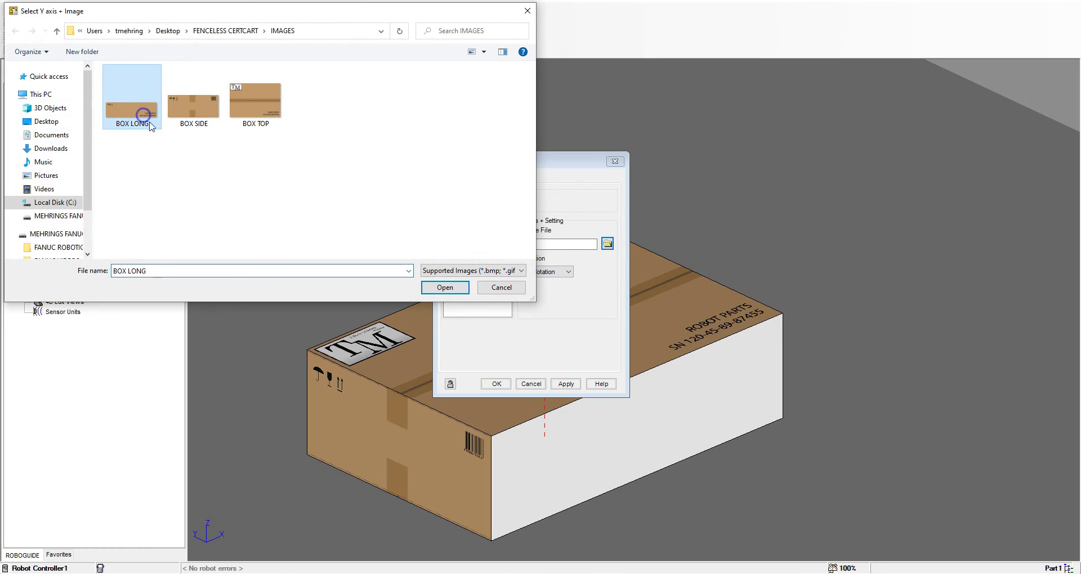
left_click(428, 287)
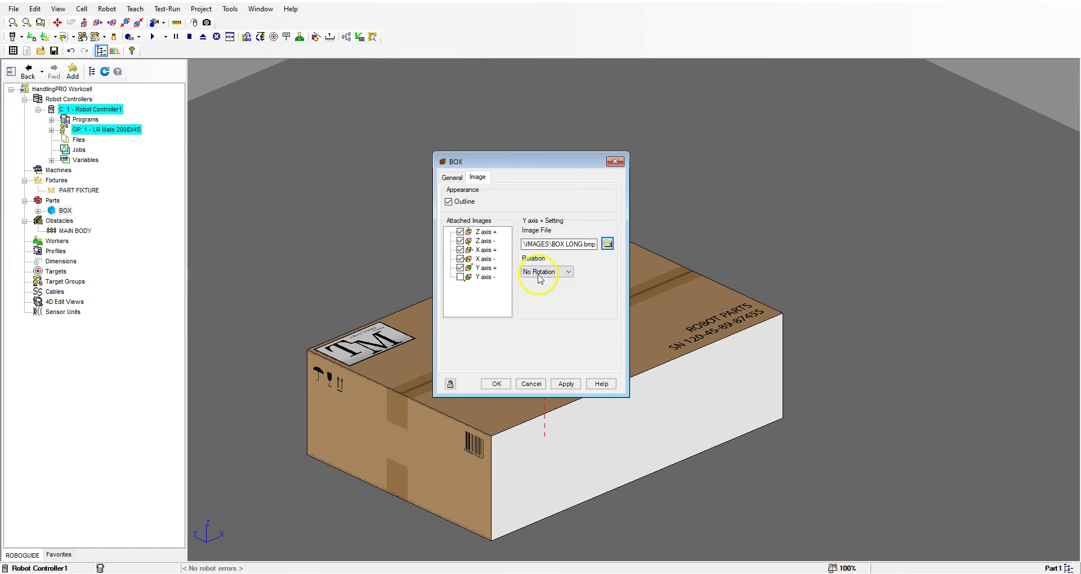
left_click(565, 384)
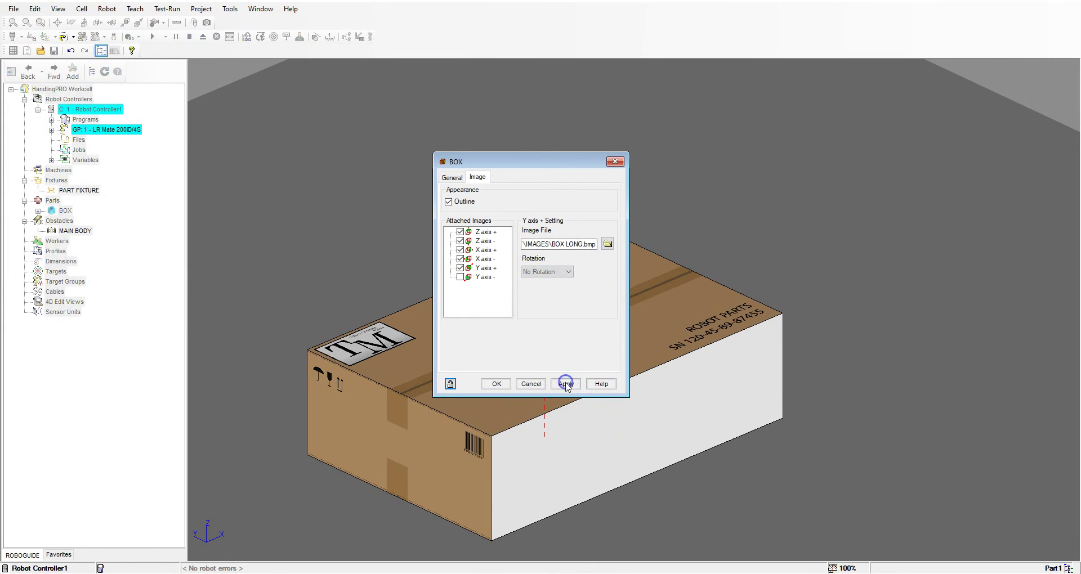
right_click_drag(428, 307, 422, 512)
left_click(423, 512)
scroll(444, 475, "up", 3)
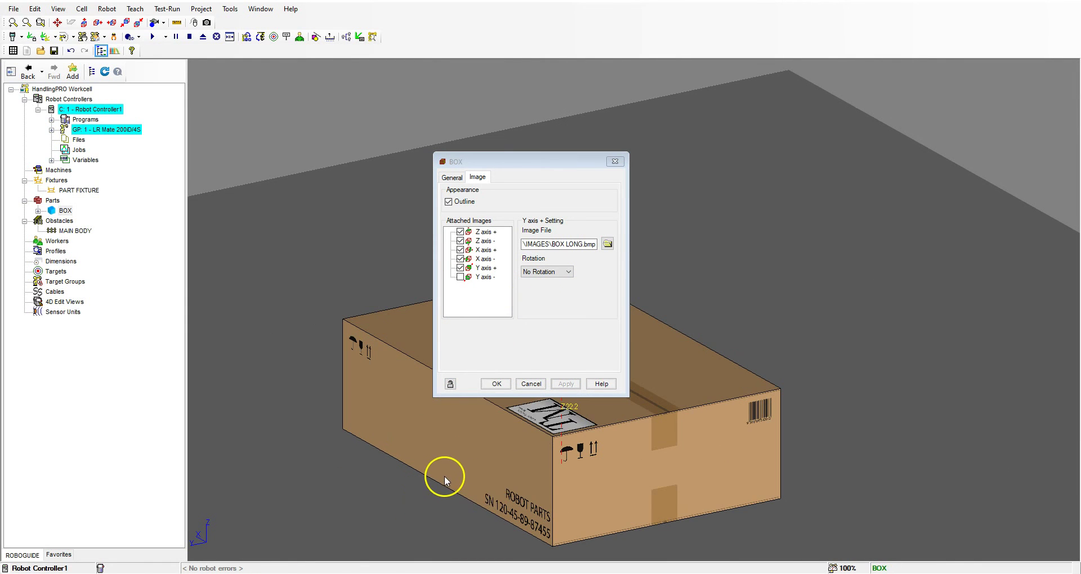
right_click_drag(495, 482, 446, 490)
scroll(506, 458, "down", 5)
scroll(552, 449, "up", 3)
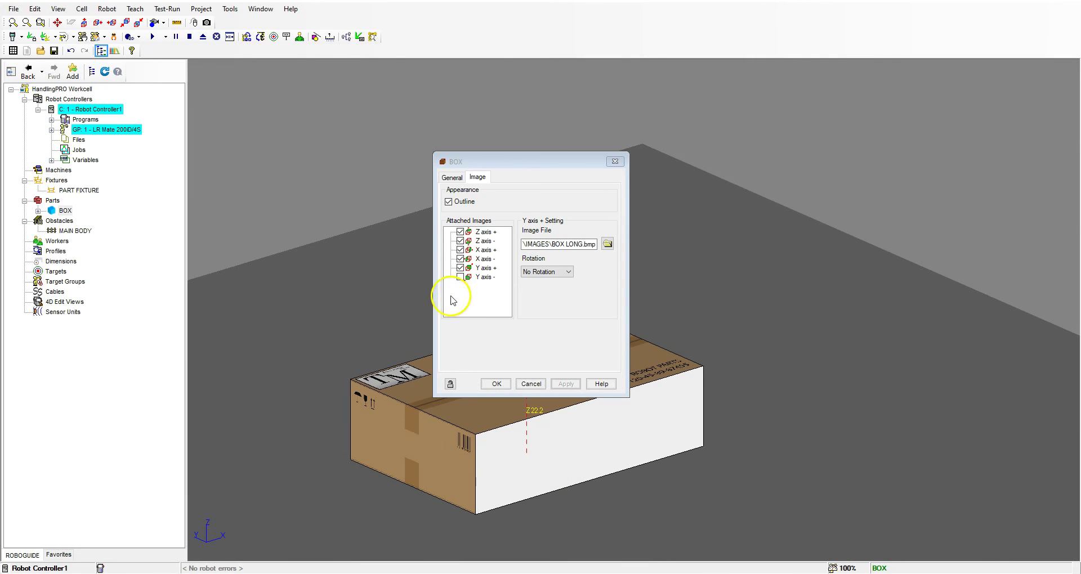
- Enable the Y axis − face and apply BOX LONG.bmp to it
left_click(461, 277)
left_click(607, 243)
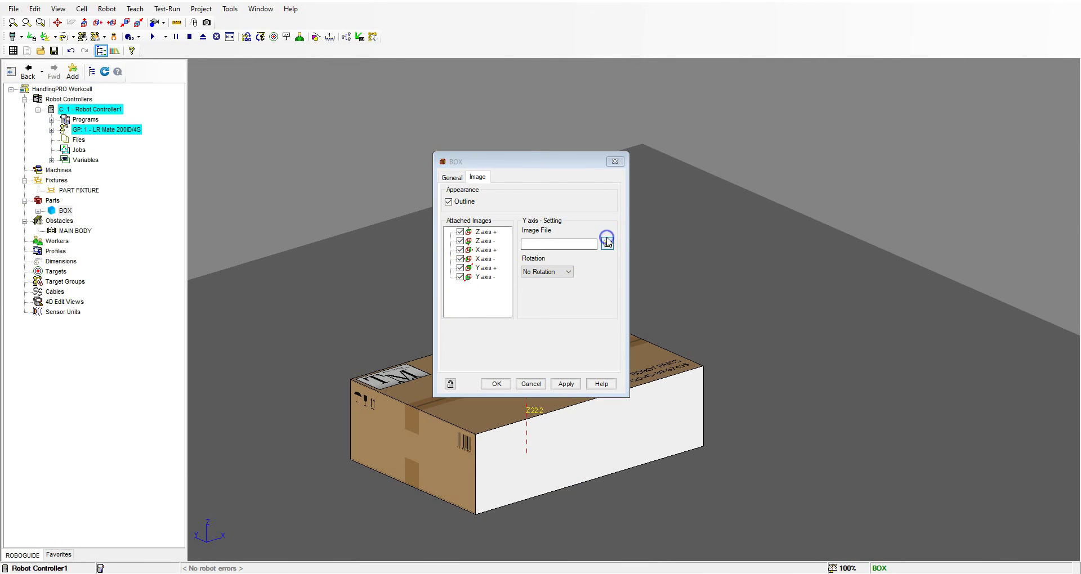
left_click(135, 107)
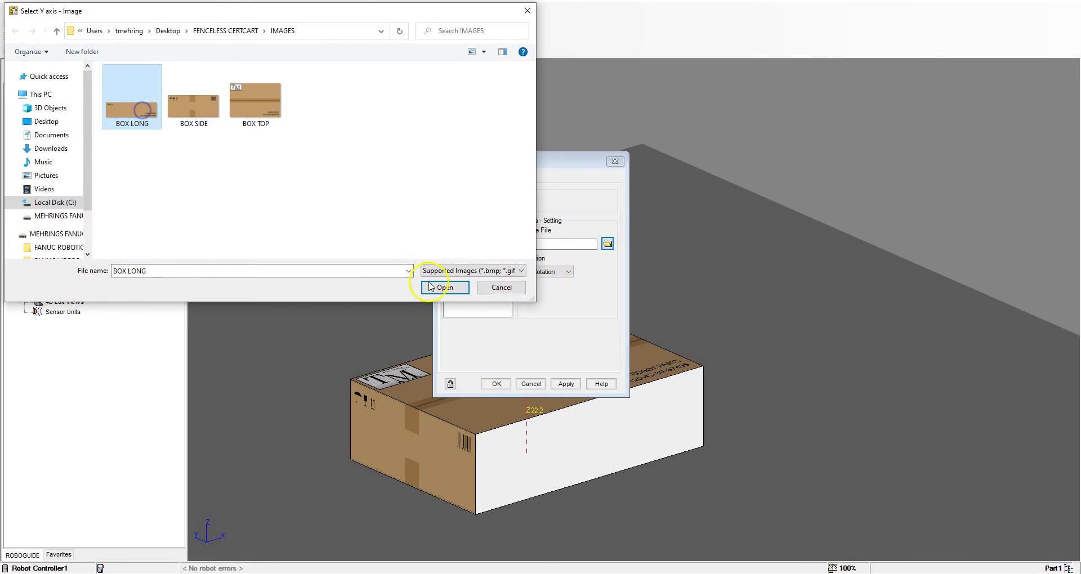
left_click(445, 288)
left_click(565, 384)
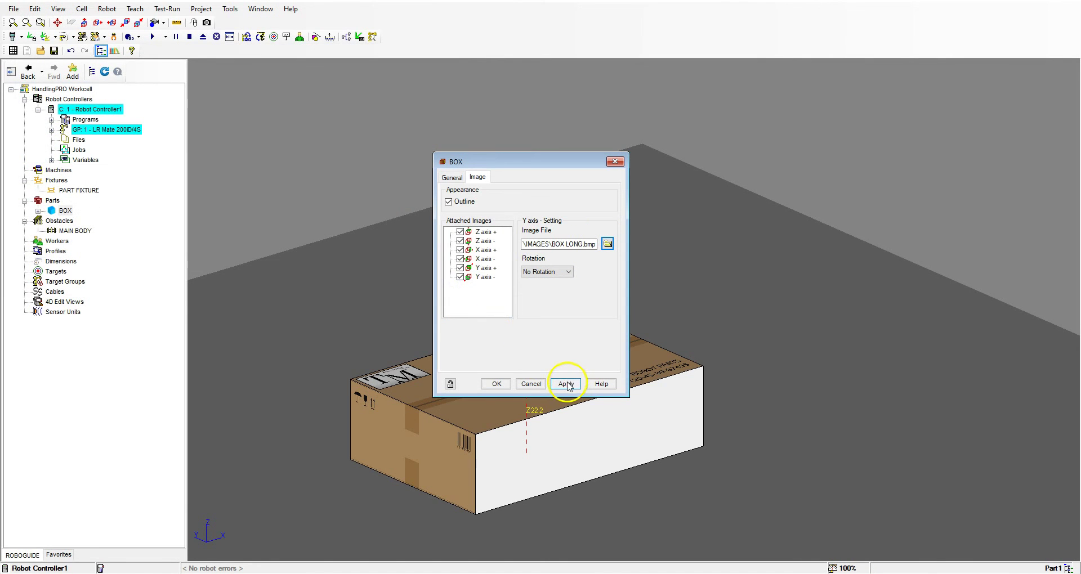
right_click_drag(585, 435, 560, 483)
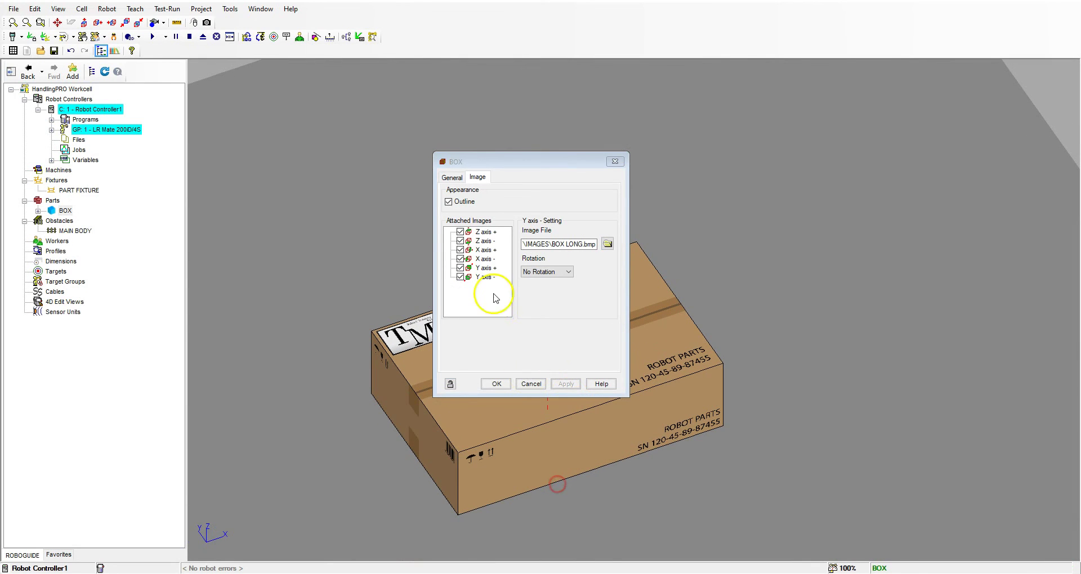
- Toggle the outline edges off and back on, then close the BOX properties with OK
left_click(448, 201)
left_click(567, 384)
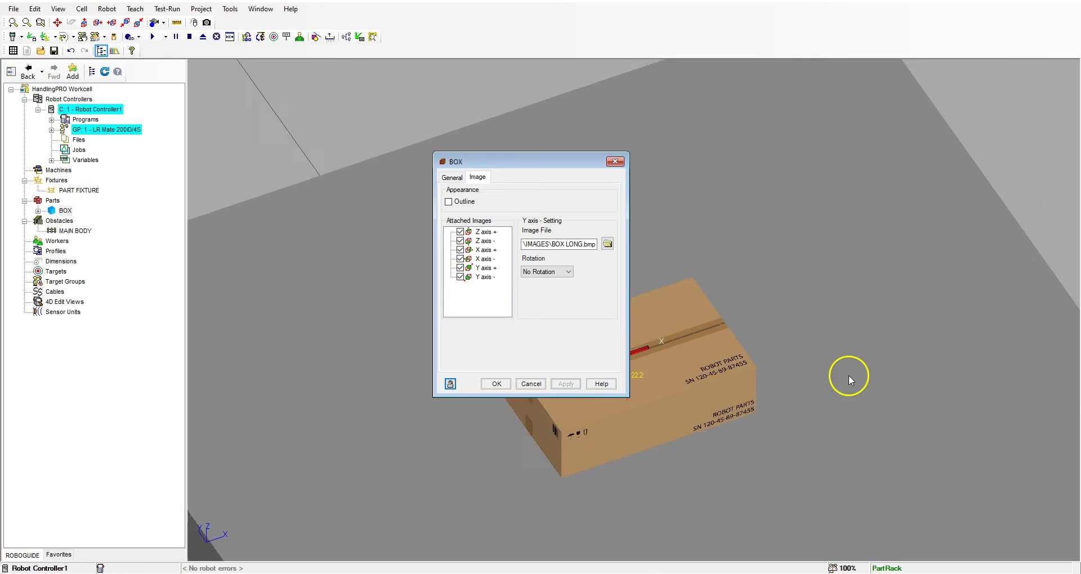
scroll(847, 376, "up", 5)
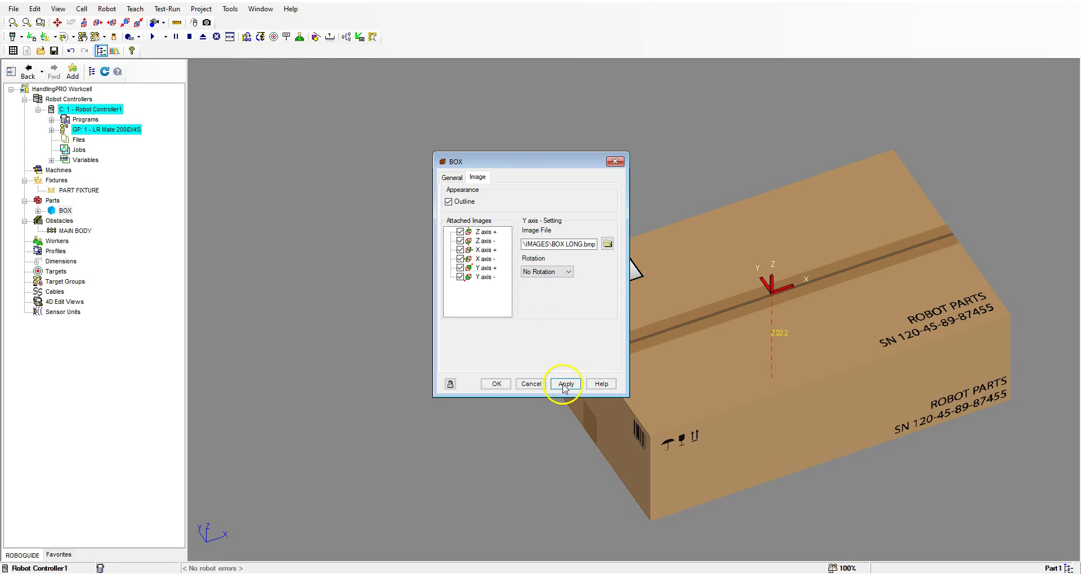
left_click(564, 384)
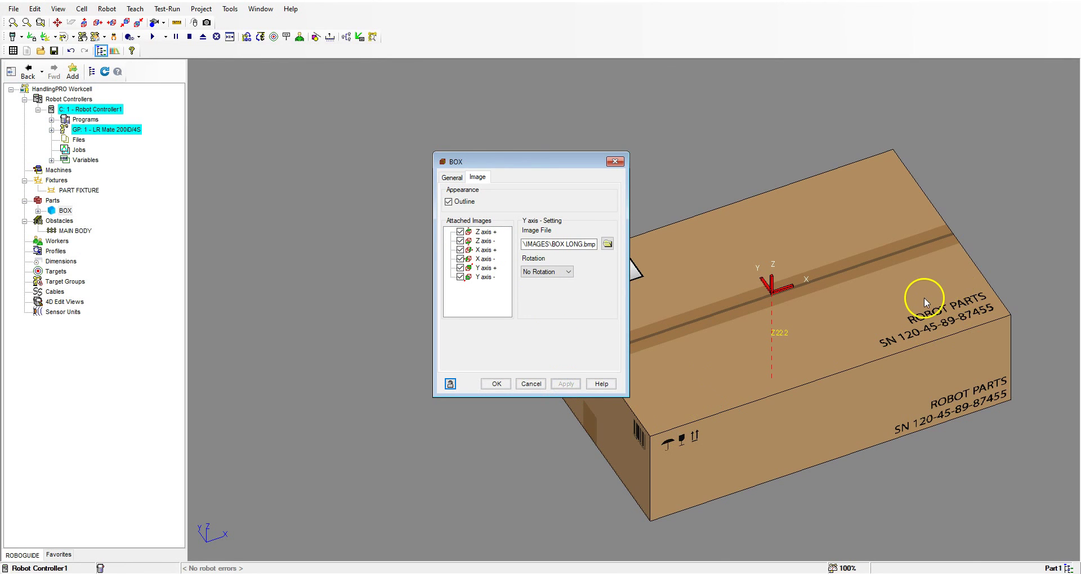
left_click(496, 384)
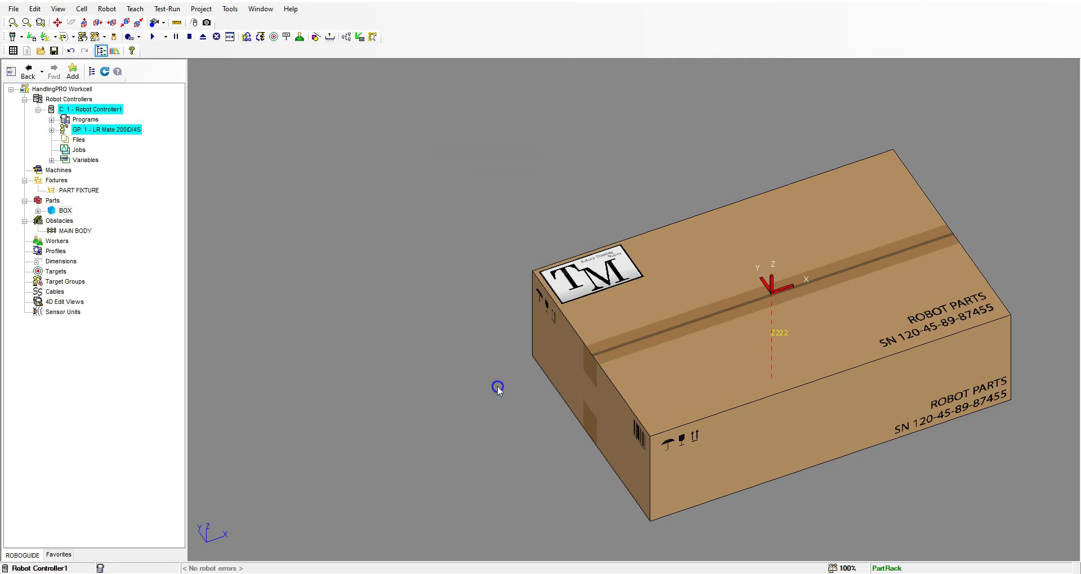
scroll(550, 261, "down", 3)
scroll(684, 315, "down", 5)
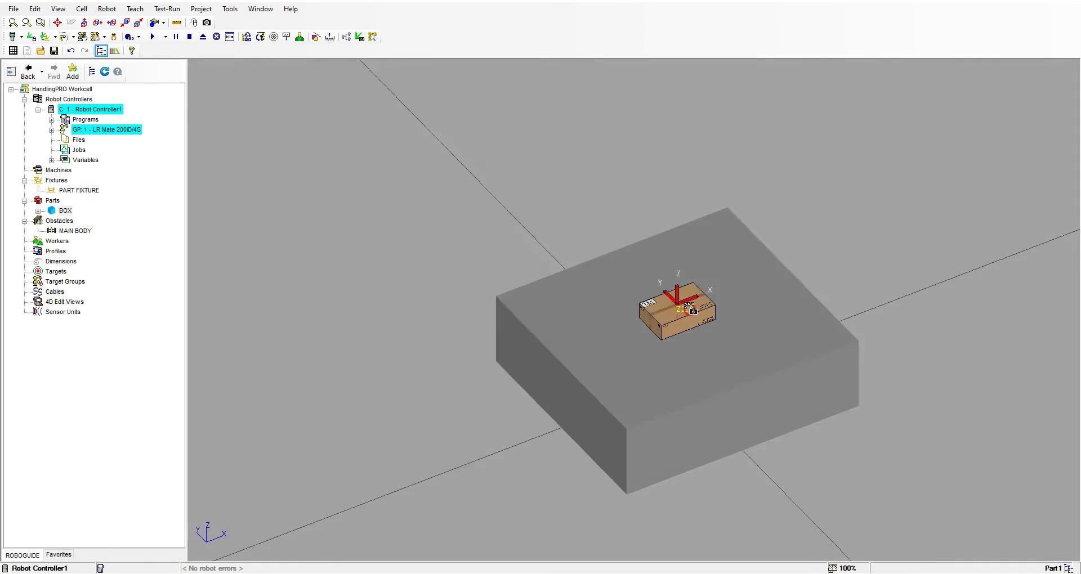
right_click_drag(683, 315, 549, 315)
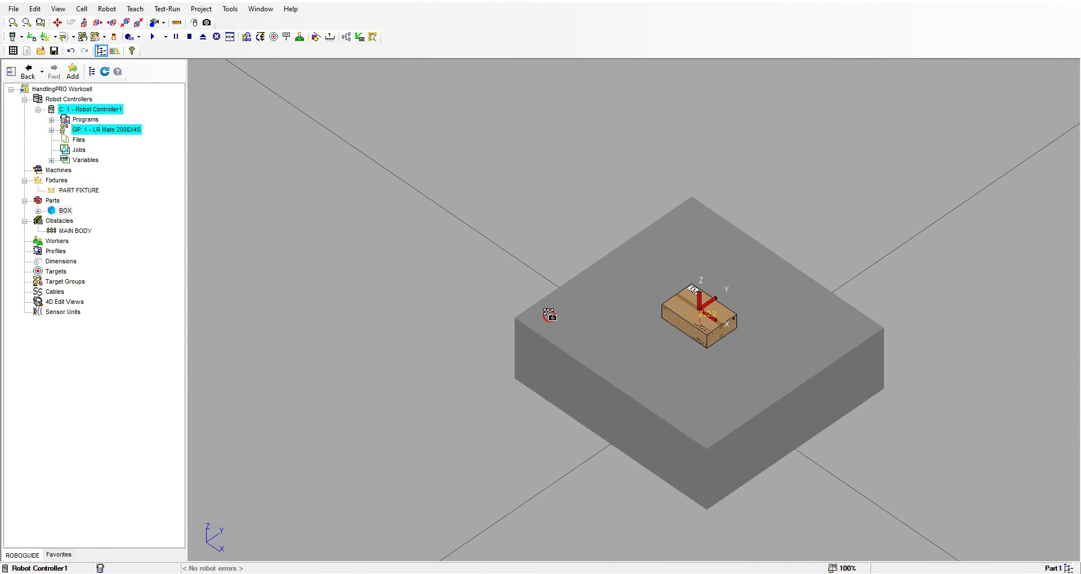
scroll(723, 317, "up", 6)
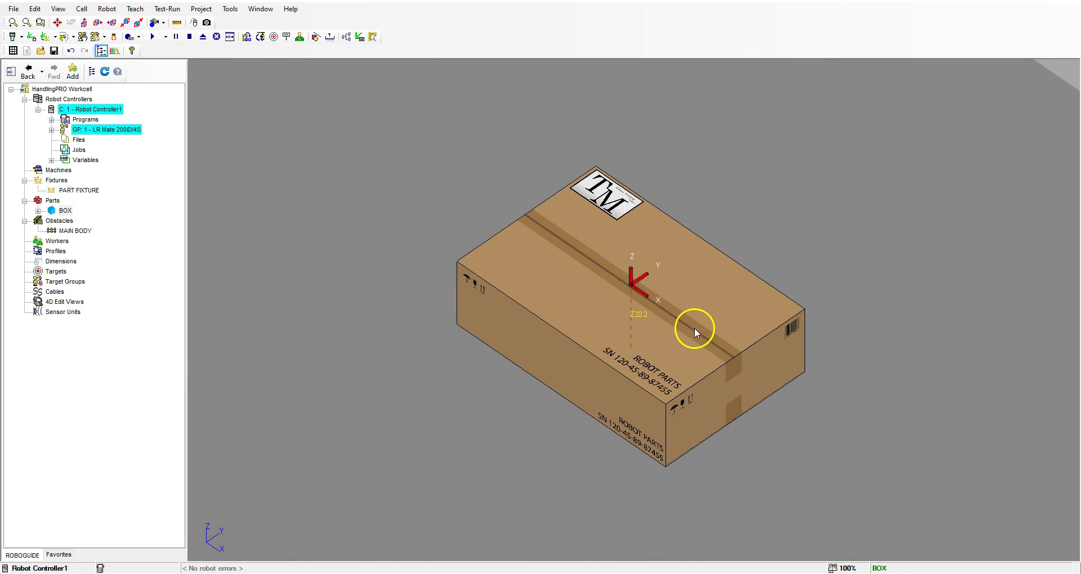